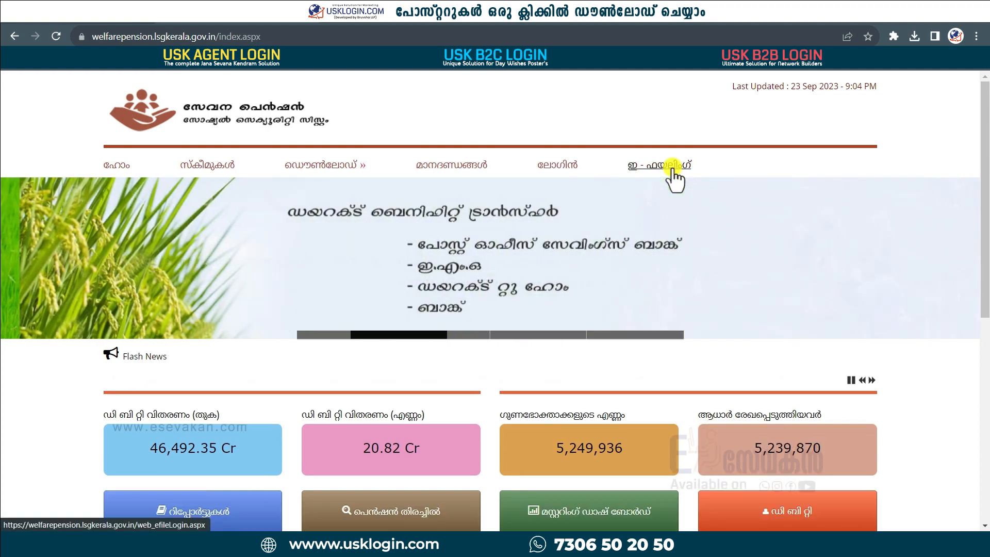
# Step: Go from the welfarepension home page to the ഇ-ഫയലിംഗ് e-file login page
pyautogui.click(673, 170)
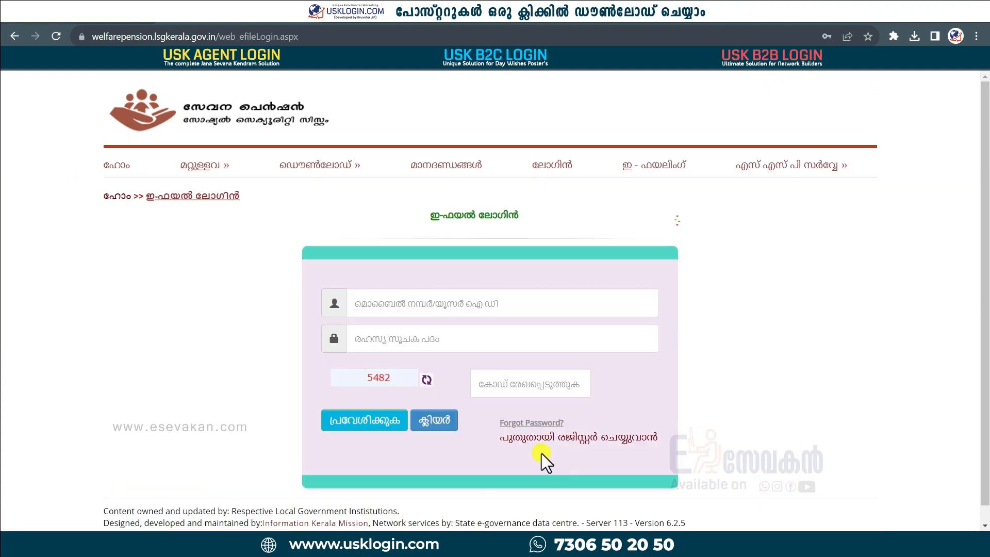
# Step: Register a new e-file user with name, mobile, e-mail, password and captcha, then return to login
pyautogui.click(588, 438)
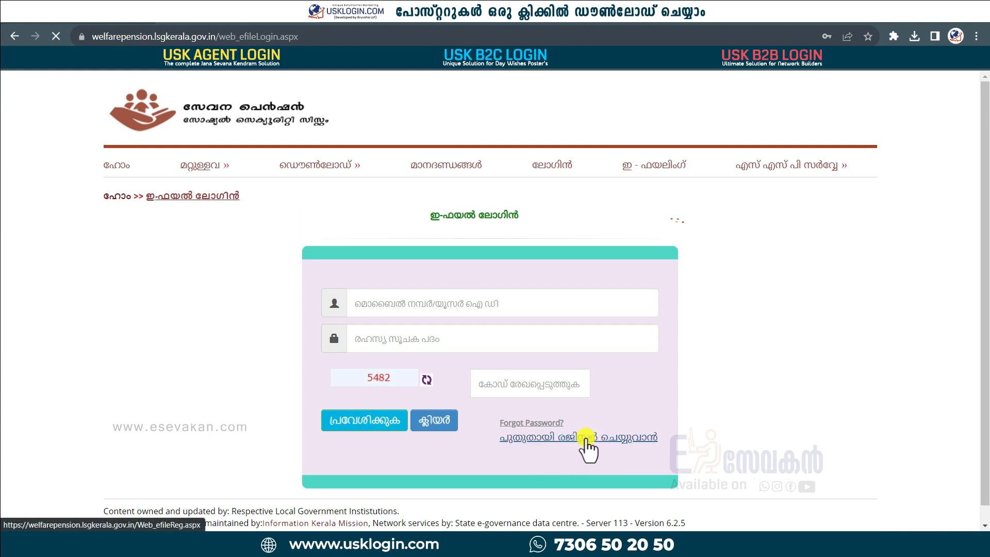
pyautogui.click(395, 298)
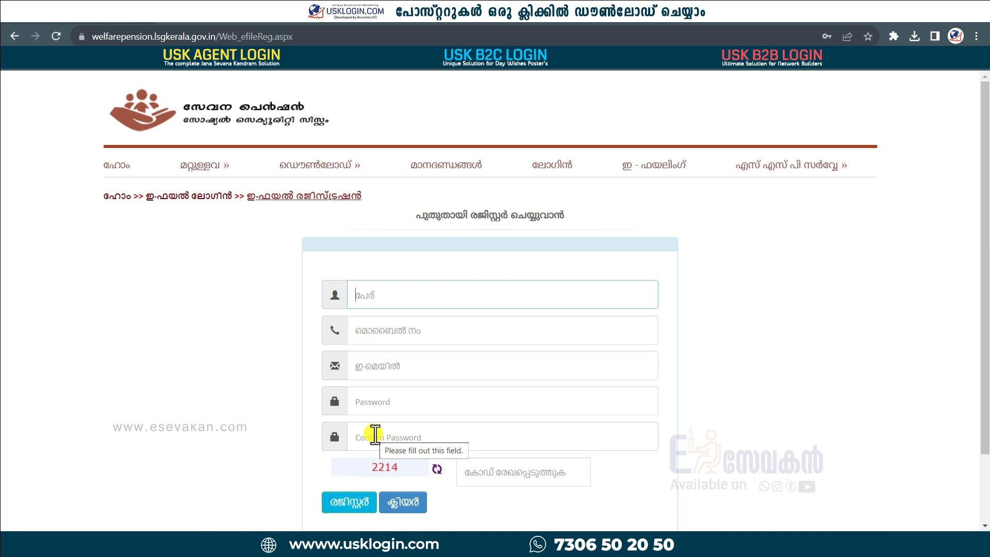
pyautogui.click(508, 472)
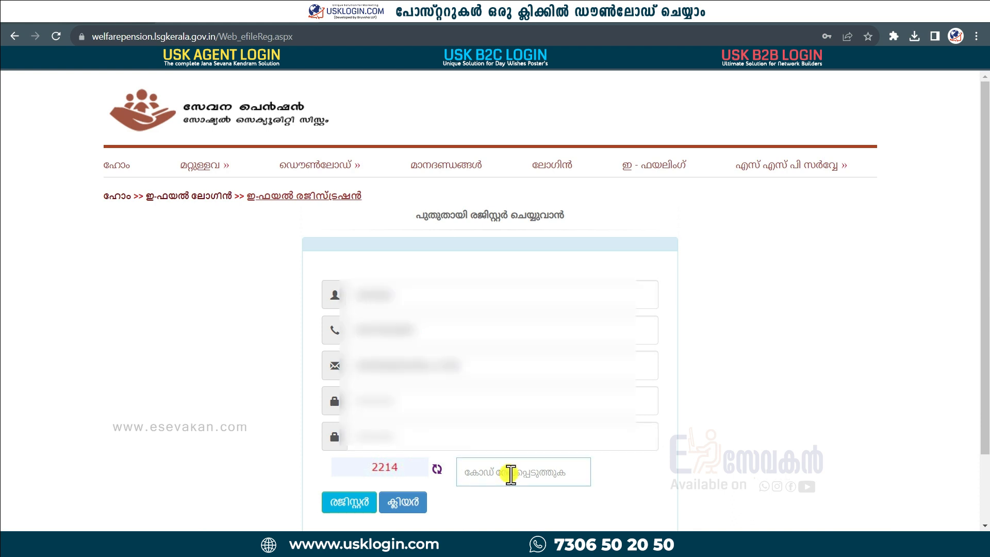
pyautogui.write('2214')
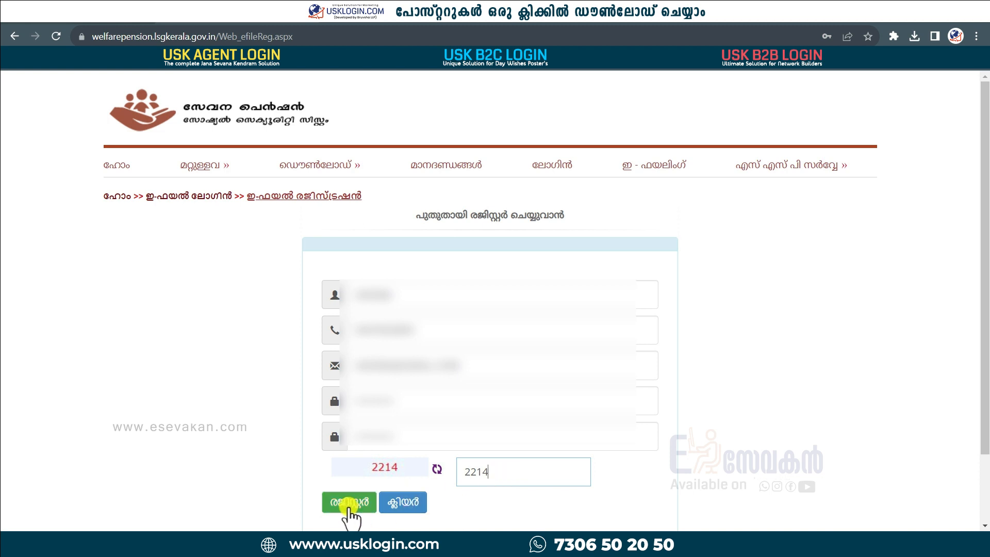
pyautogui.click(342, 506)
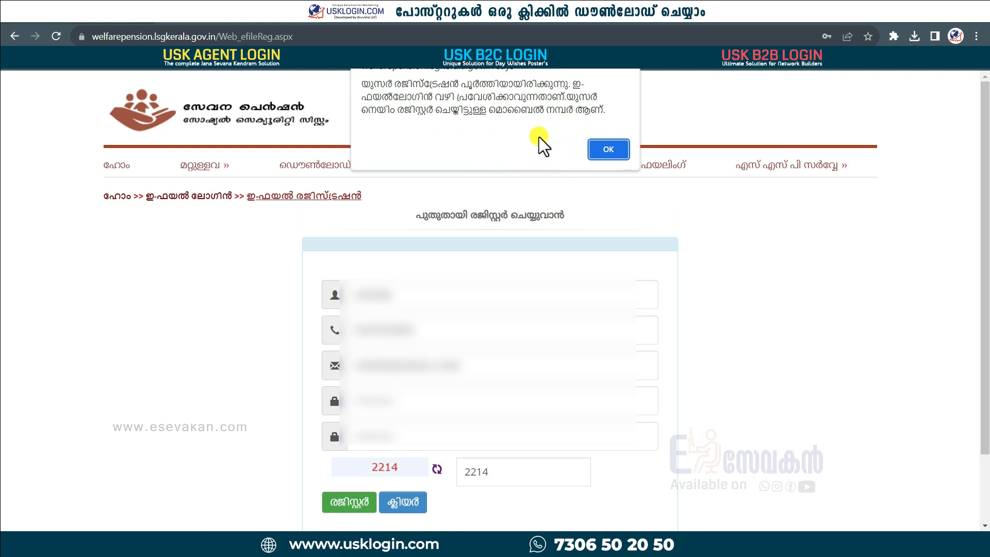
pyautogui.click(609, 149)
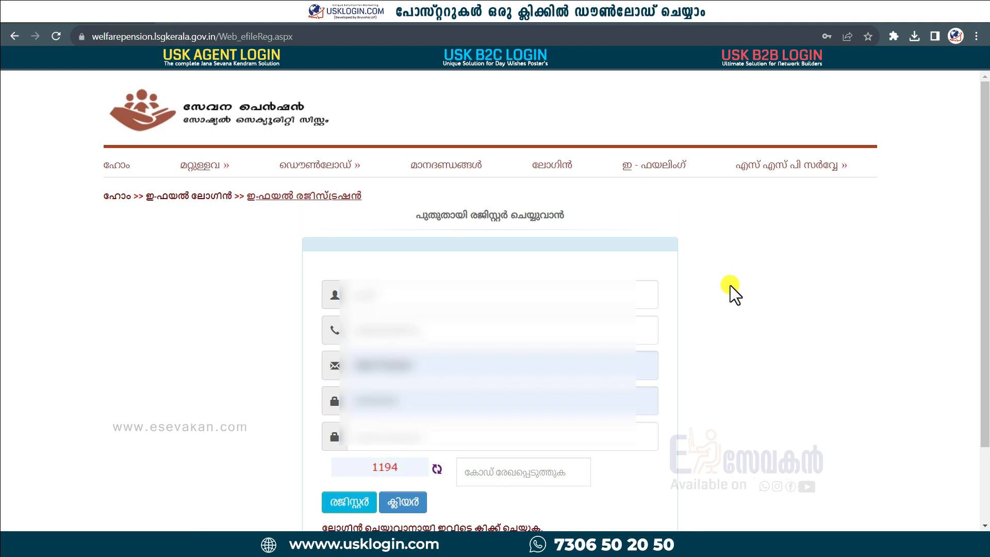
pyautogui.scroll(-3, 588, 392)
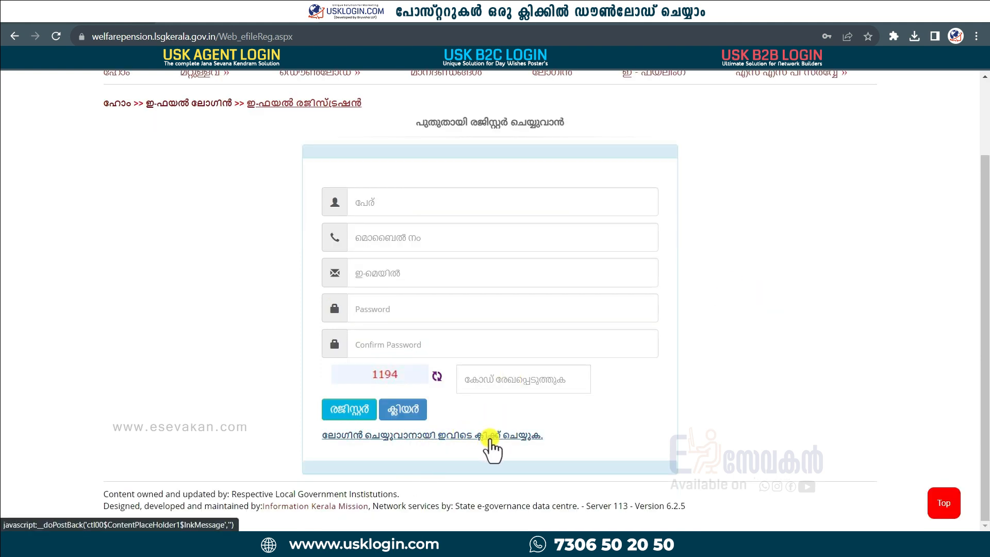
pyautogui.click(490, 437)
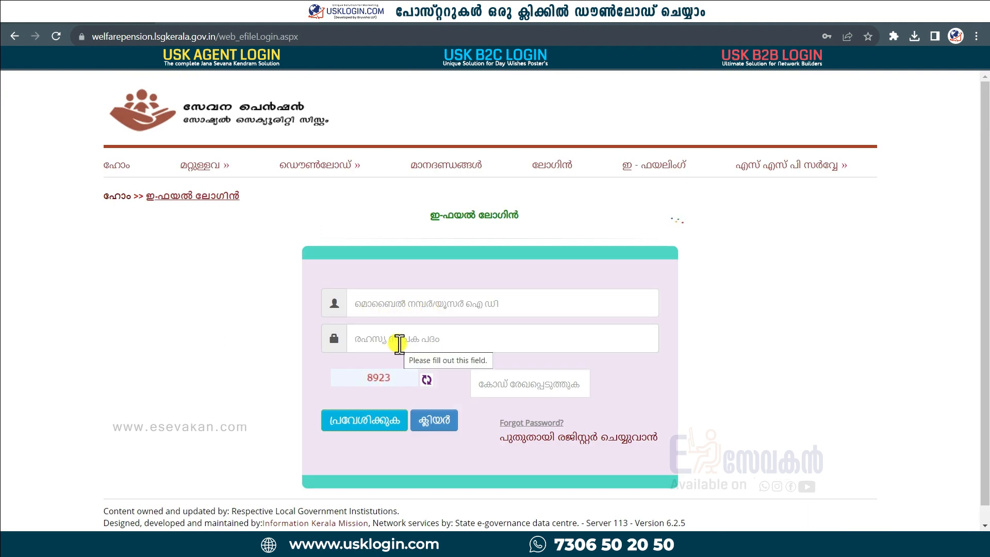
# Step: Enter the login captcha and sign in to the newly registered e-file account
pyautogui.click(497, 386)
pyautogui.write('89')
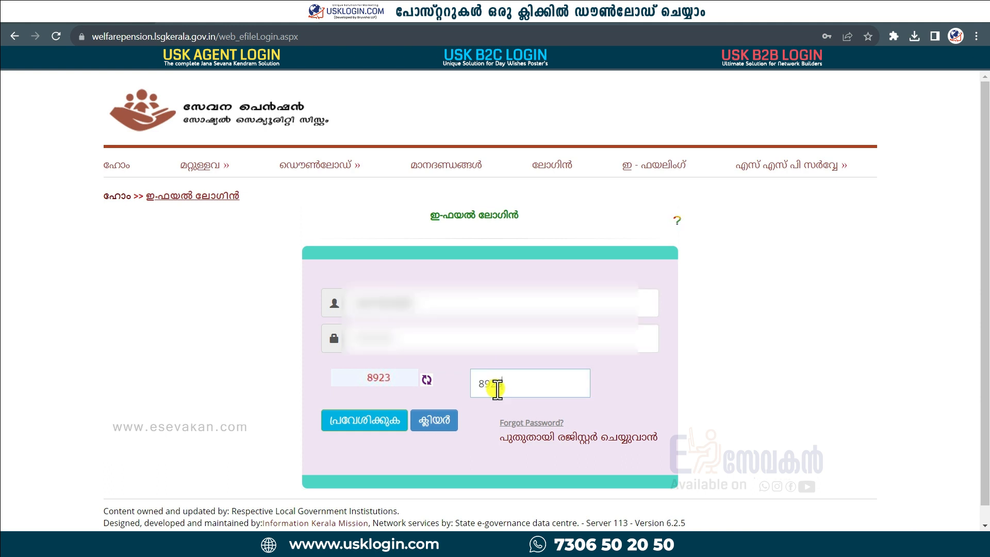
pyautogui.write('23')
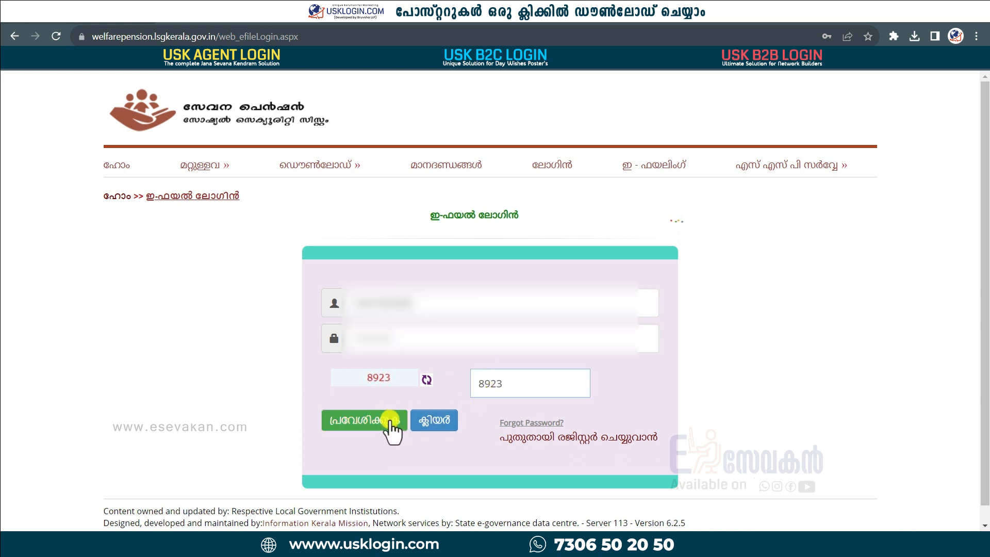
pyautogui.click(390, 420)
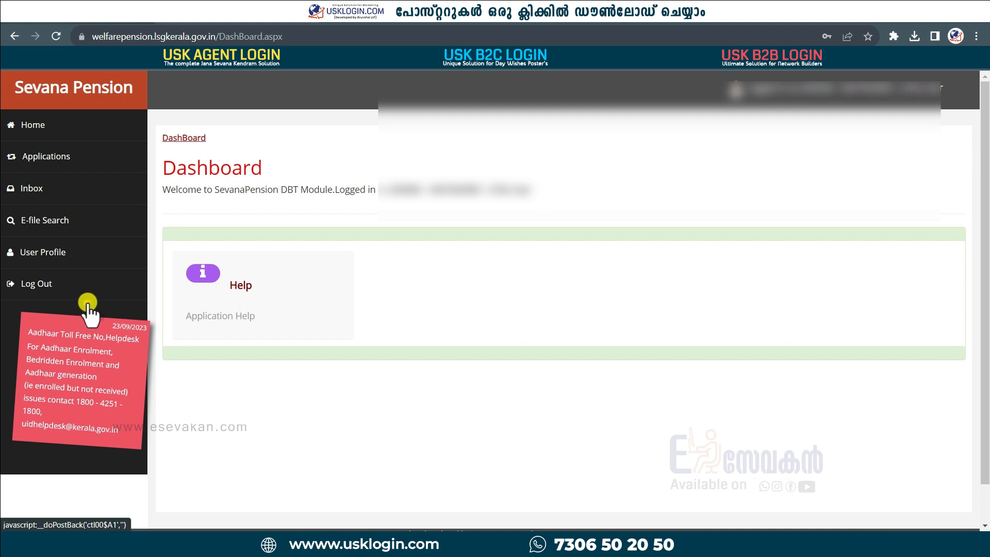
# Step: Start a new pension application for കണ്ണൂർ district, ചപ്പാരപ്പടവ് ഗ്രാമ പഞ്ചായത്ത്
pyautogui.click(49, 158)
pyautogui.click(76, 186)
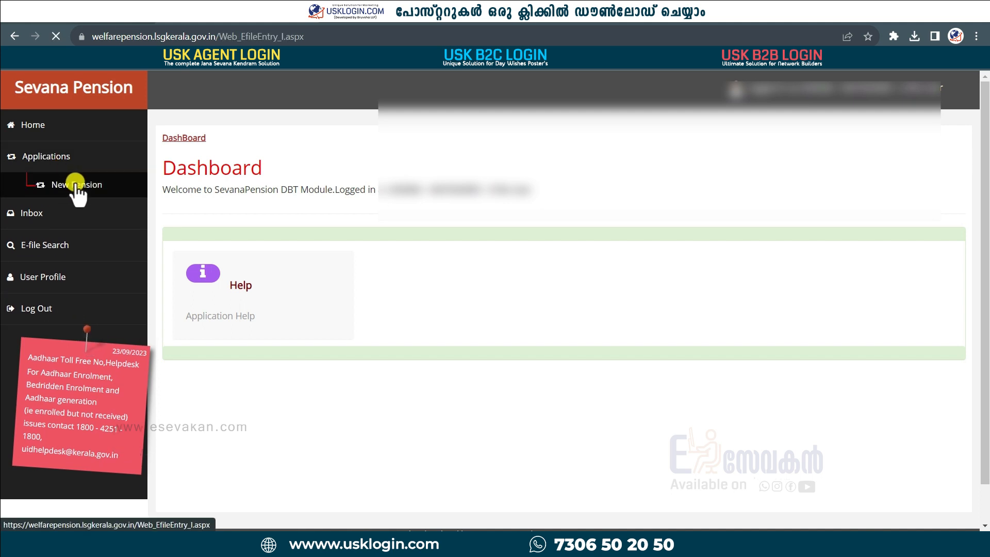
pyautogui.click(302, 258)
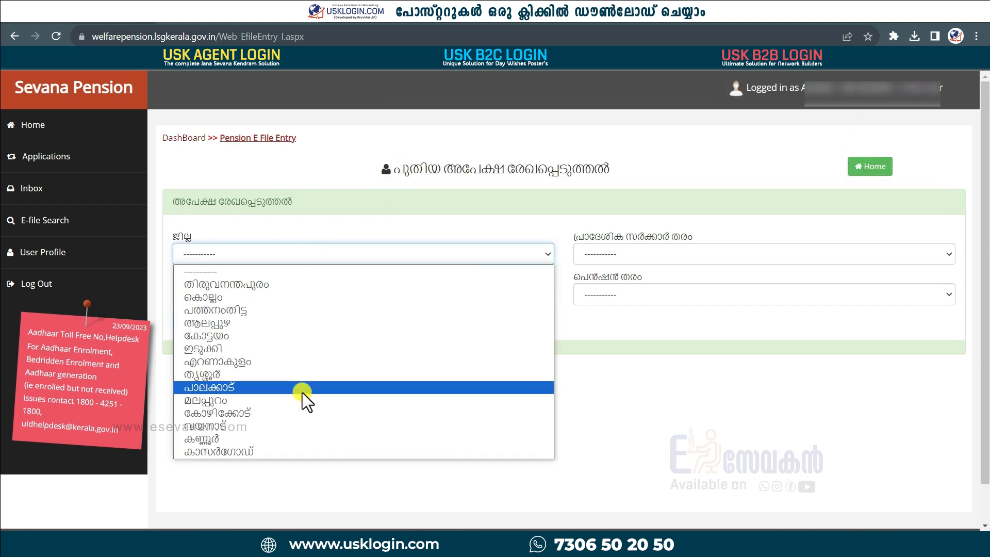
pyautogui.click(298, 436)
pyautogui.click(620, 258)
pyautogui.click(620, 308)
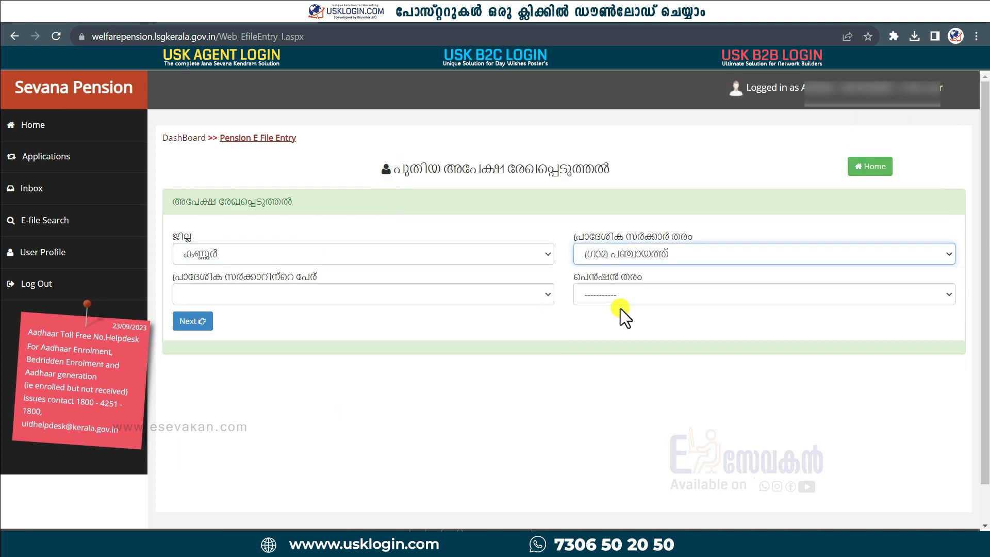
pyautogui.click(376, 304)
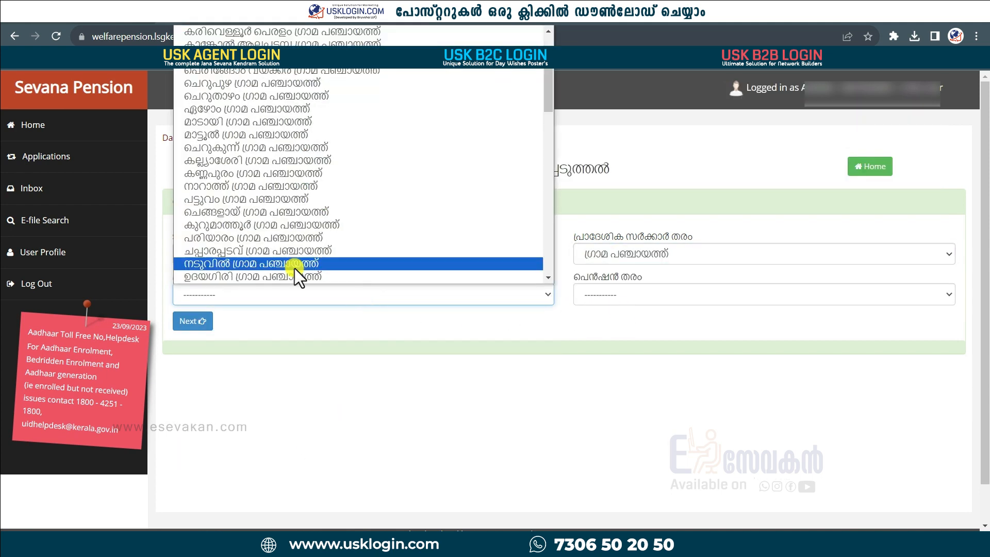
pyautogui.click(311, 250)
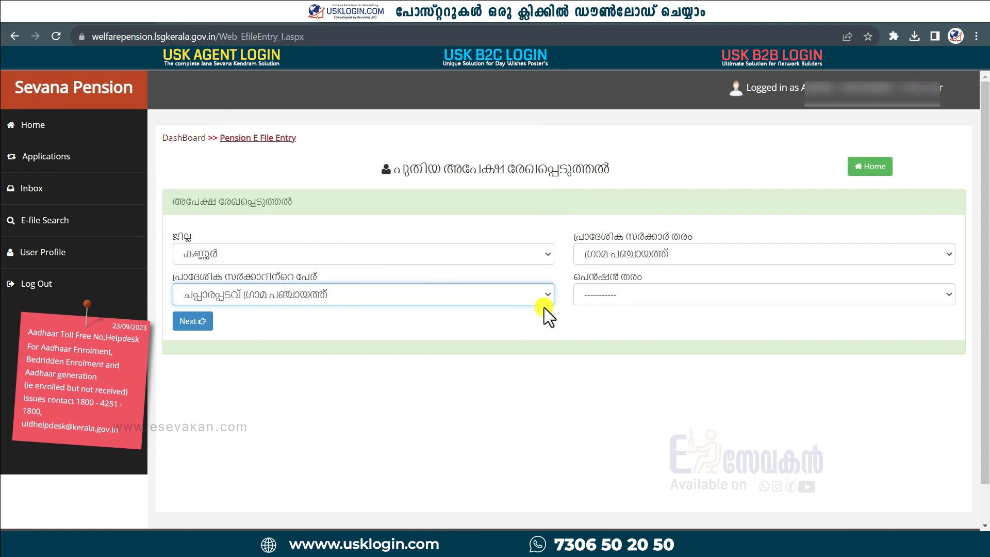
# Step: Choose the unmarried-women-over-50 pension and proceed to entering the Aadhaar number
pyautogui.click(620, 294)
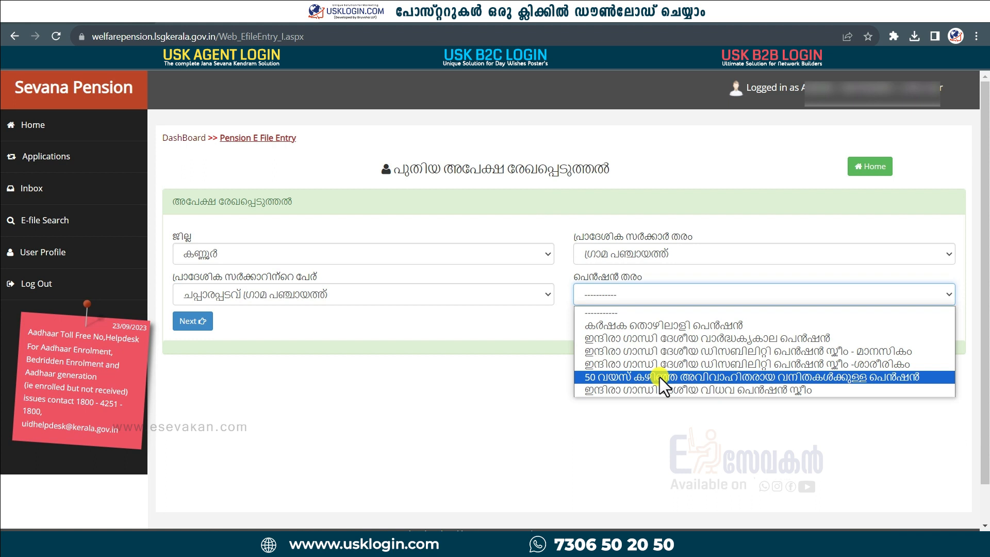
pyautogui.click(660, 376)
pyautogui.click(193, 322)
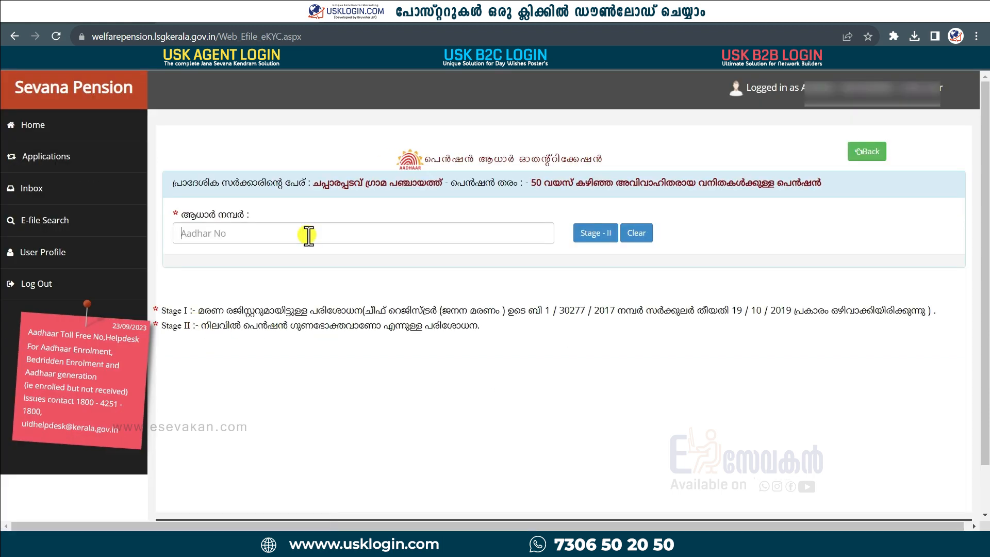
pyautogui.click(308, 234)
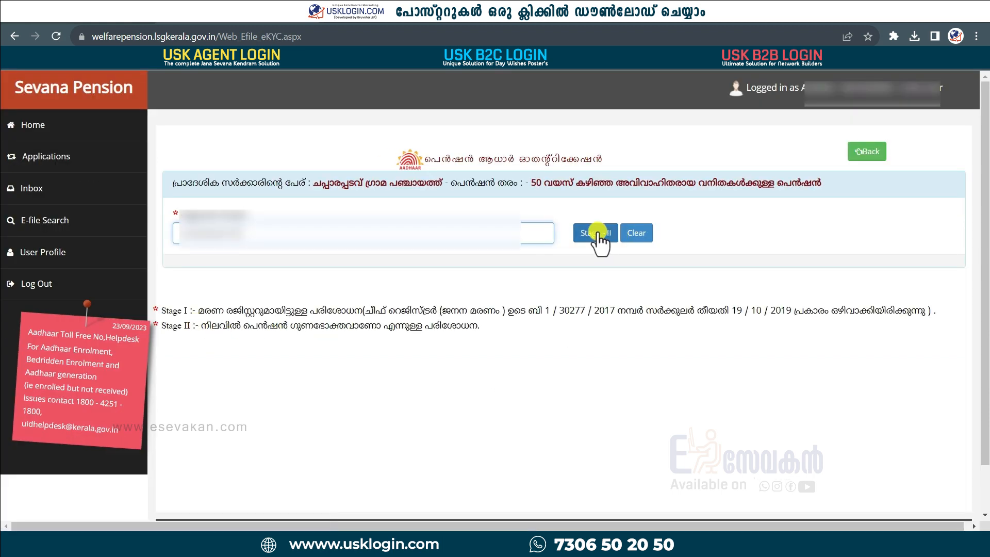
# Step: Run Stage II Aadhaar authentication with the applicant's Aadhaar name and അതെ consent ticked
pyautogui.click(595, 233)
pyautogui.click(279, 362)
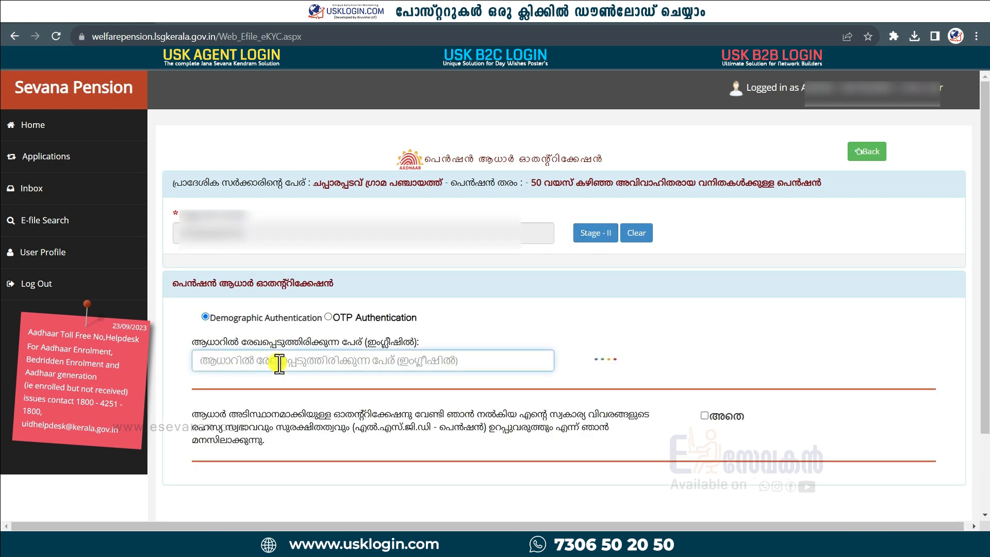
pyautogui.write('ASH')
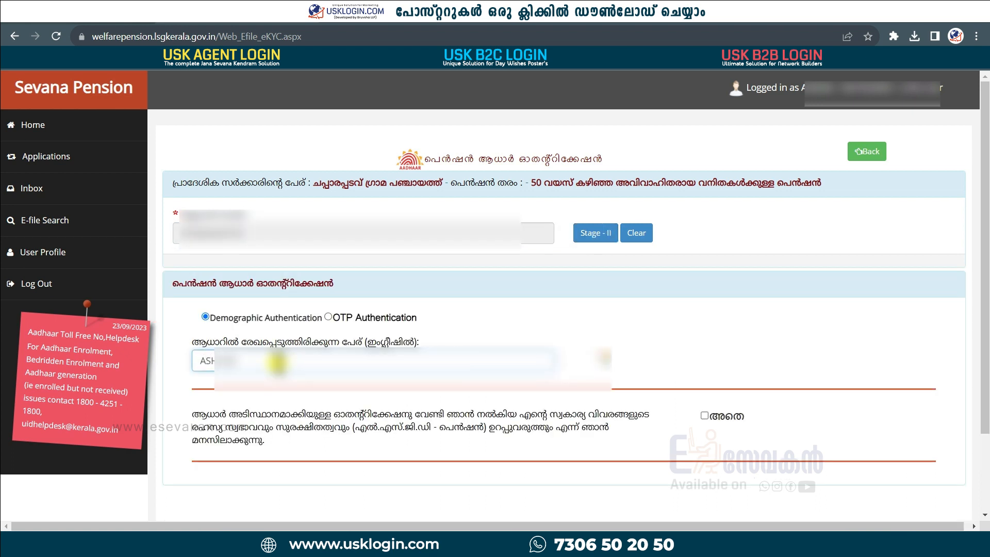
pyautogui.write('A')
pyautogui.click(704, 416)
pyautogui.click(799, 419)
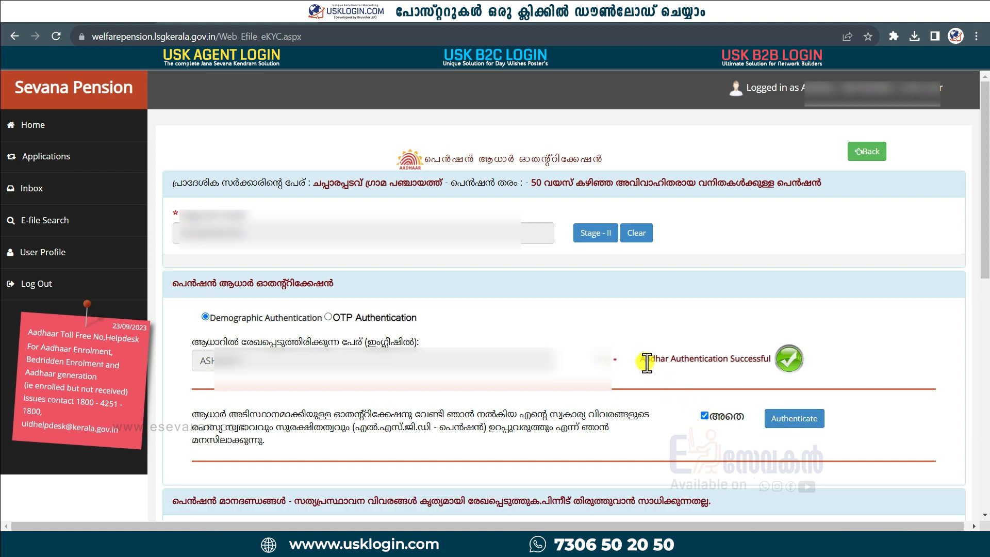
pyautogui.moveTo(638, 360); pyautogui.dragTo(789, 359)
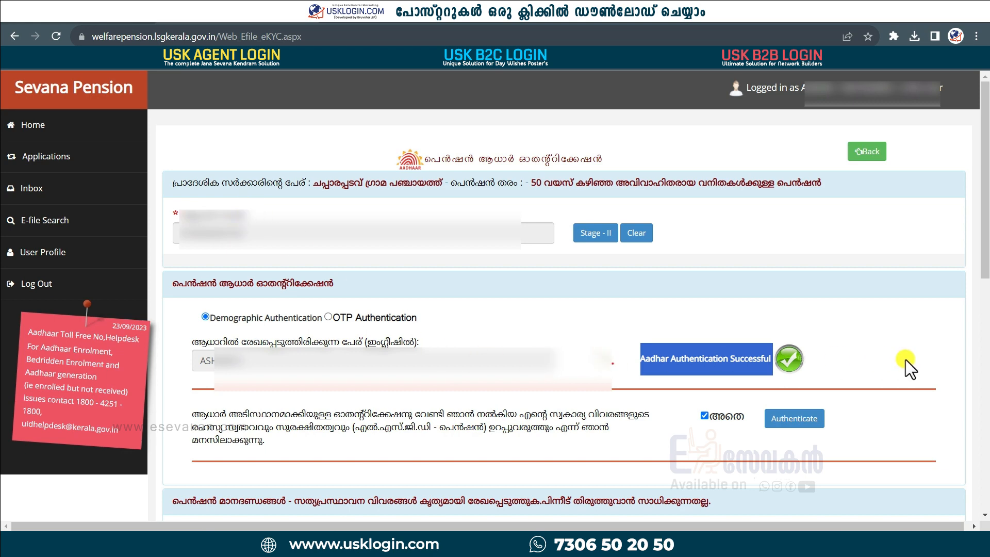
# Step: Answer അല്ല to the service pension, income tax, PF, public-sector, large-house and vehicle questions
pyautogui.scroll(-8, 905, 359)
pyautogui.scroll(2, 669, 383)
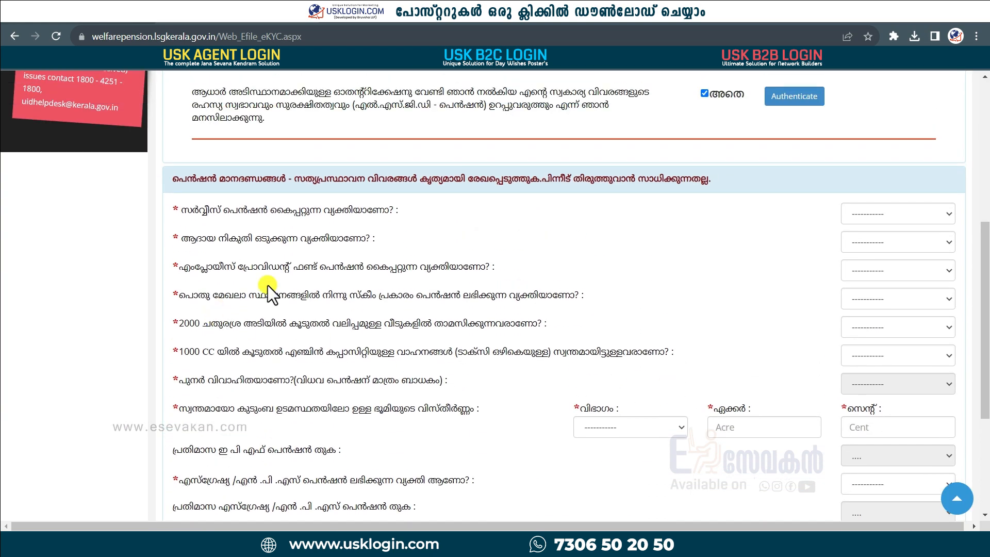
pyautogui.scroll(-1, 495, 438)
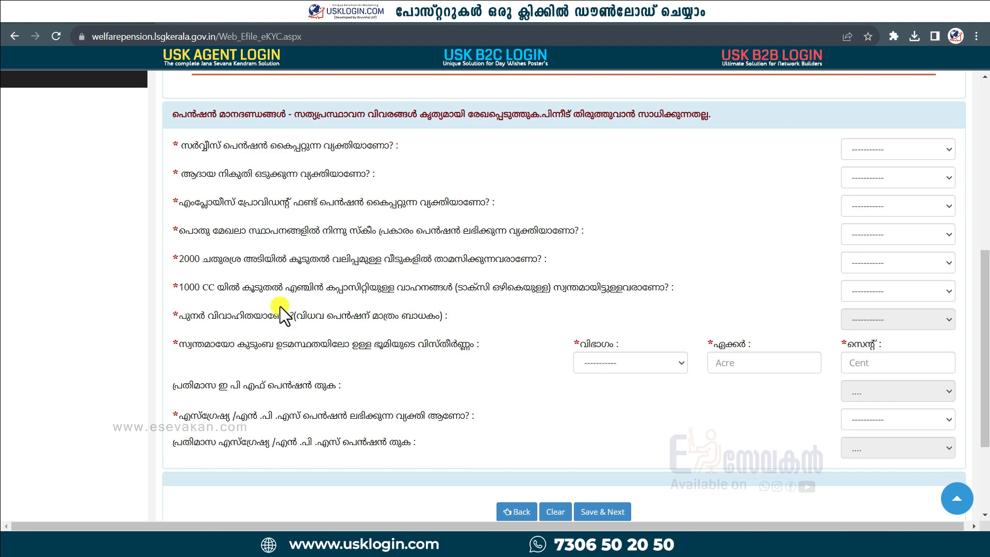
pyautogui.click(895, 150)
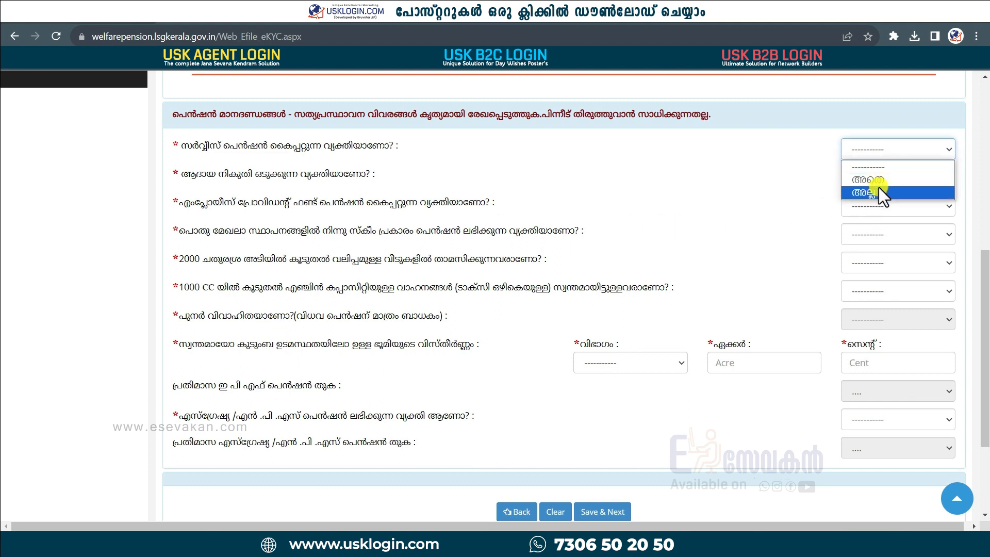
pyautogui.click(878, 187)
pyautogui.click(881, 179)
pyautogui.click(878, 222)
pyautogui.click(879, 208)
pyautogui.click(879, 249)
pyautogui.click(879, 237)
pyautogui.click(880, 277)
pyautogui.click(880, 265)
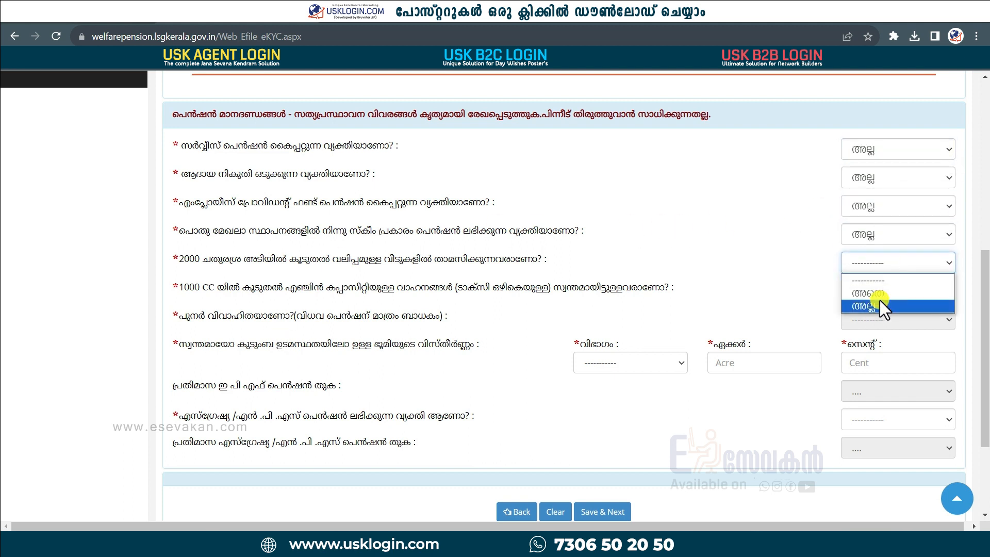
# Step: Record പൊതു വിഭാഗം land of 0 acres 5 cents, answer NPS അല്ല, and save
pyautogui.click(879, 304)
pyautogui.click(880, 292)
pyautogui.click(873, 370)
pyautogui.write('5')
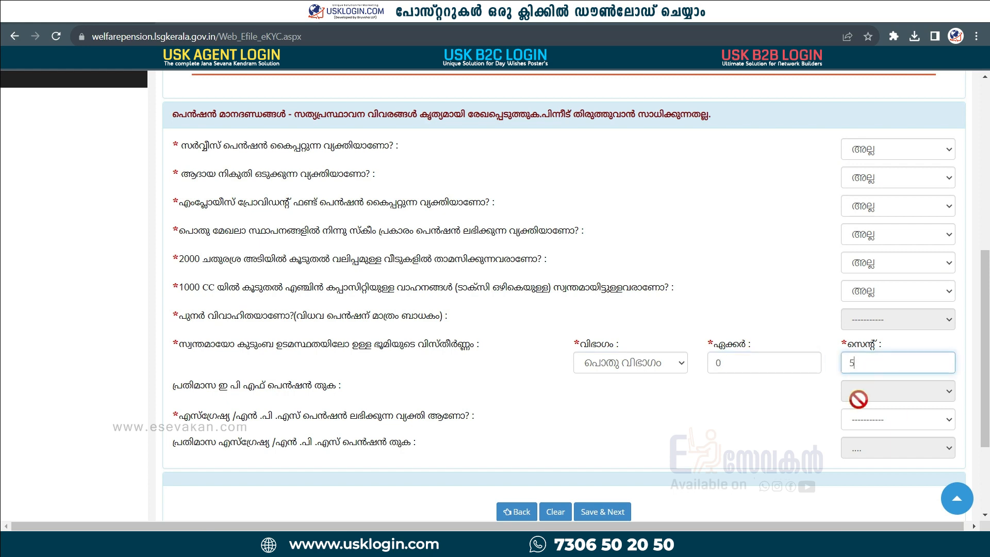
pyautogui.click(862, 419)
pyautogui.click(870, 468)
pyautogui.scroll(-1, 614, 459)
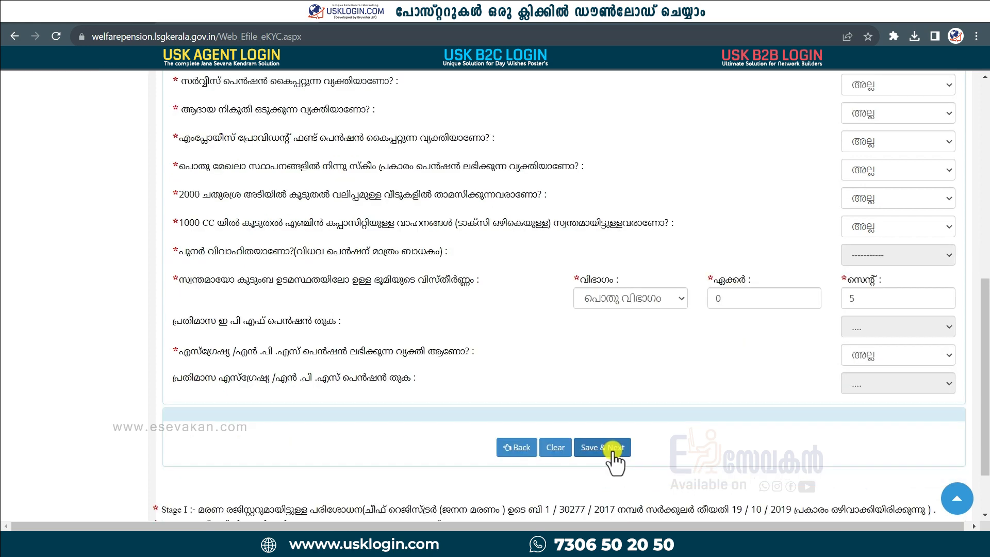
pyautogui.click(613, 449)
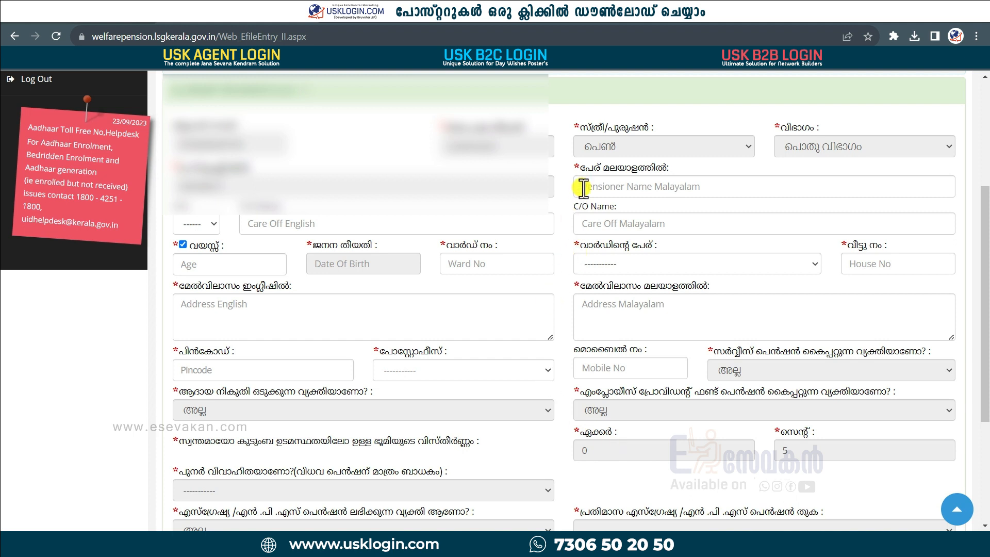
# Step: Switch to date-of-birth entry and set the ward to 3-KARINKAYAM
pyautogui.doubleClick(578, 167)
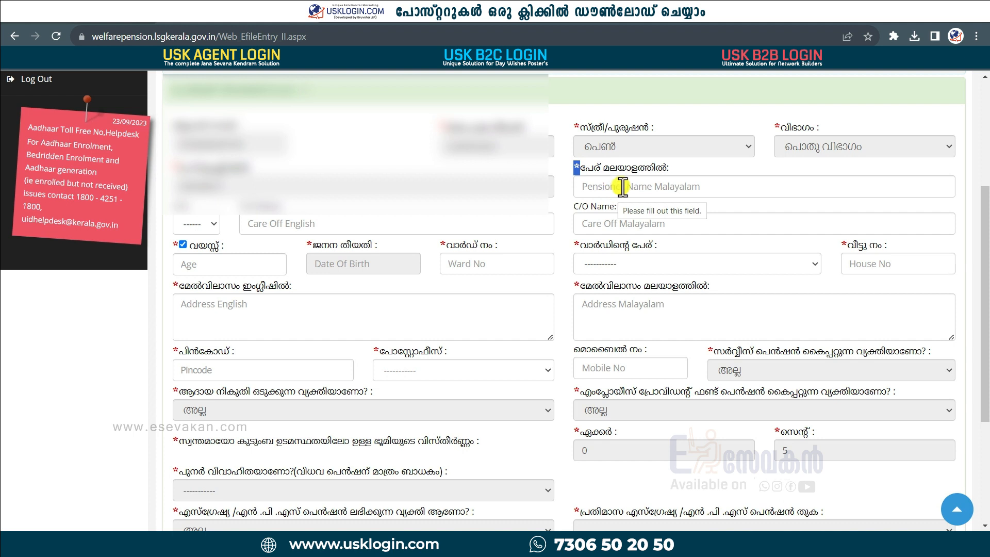
pyautogui.click(183, 243)
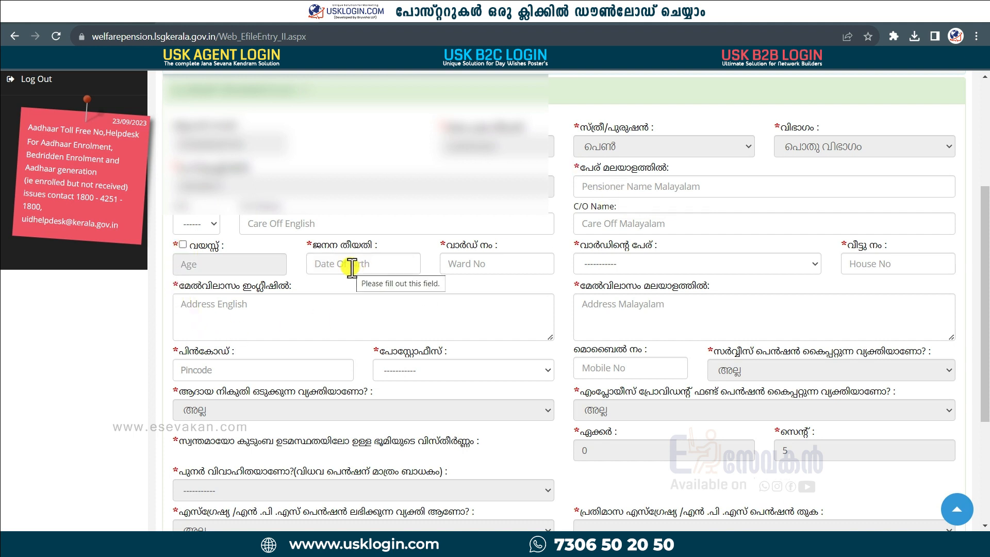
pyautogui.click(498, 266)
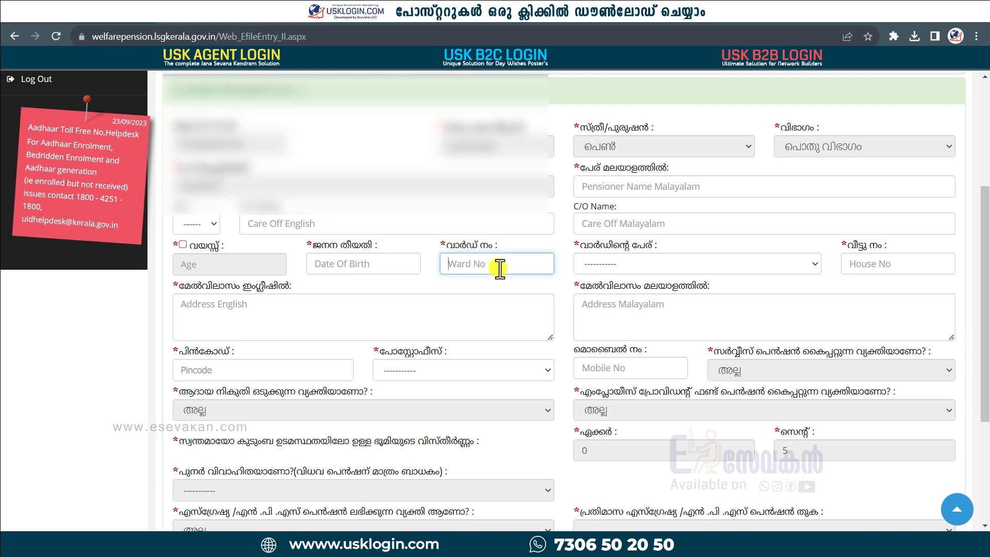
pyautogui.write('3')
pyautogui.click(645, 264)
pyautogui.click(630, 308)
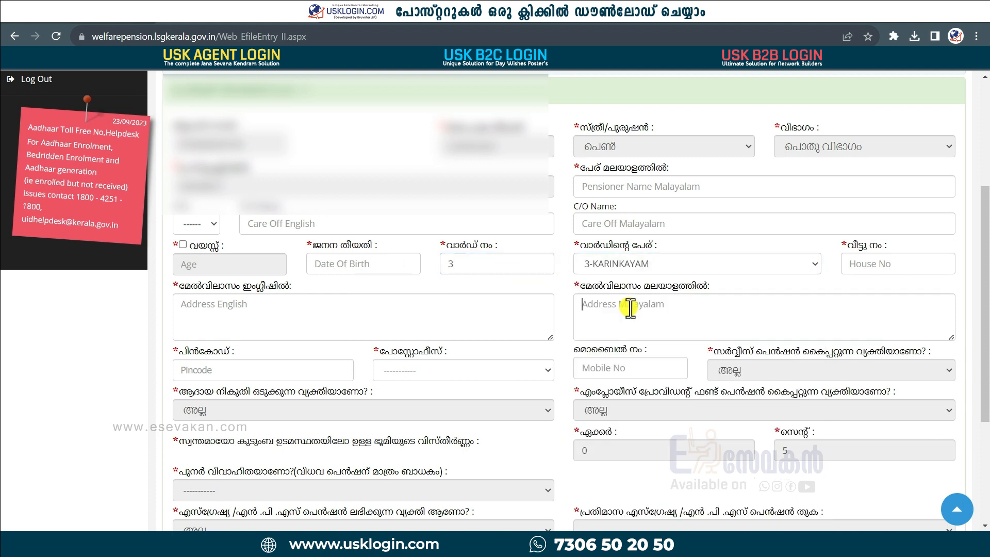
# Step: Enter the house number, choose the പടപ്പേങ്ങാട് post office, and save the form
pyautogui.click(879, 270)
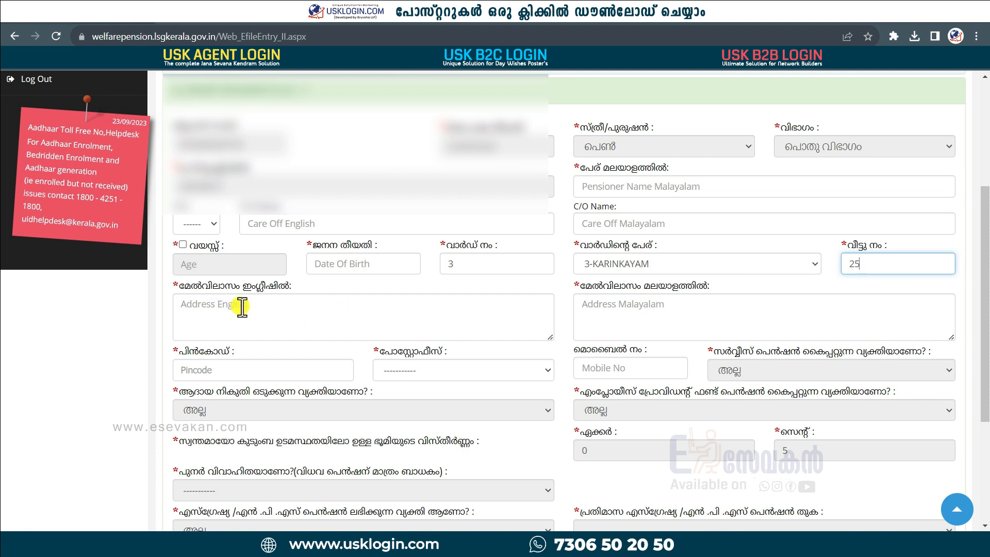
pyautogui.click(473, 370)
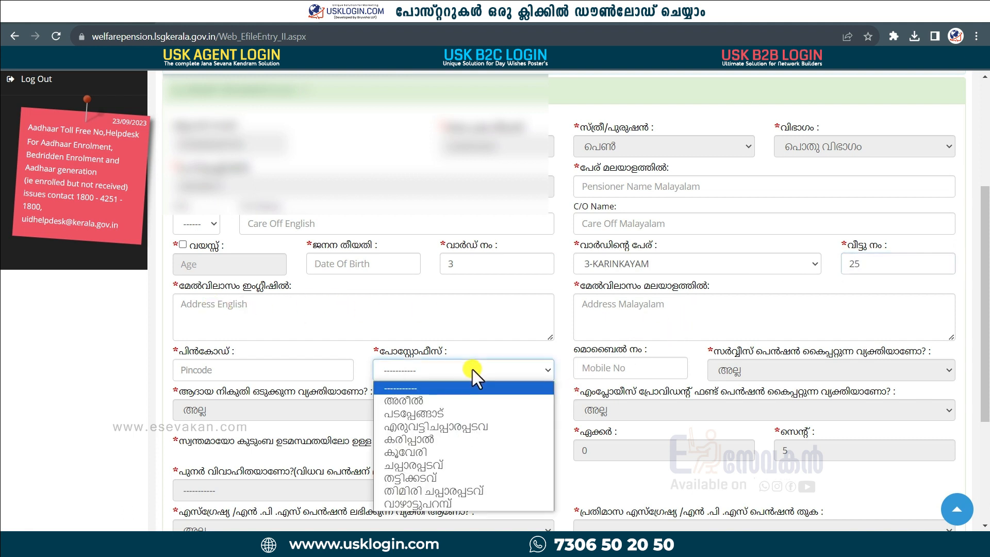
pyautogui.click(445, 416)
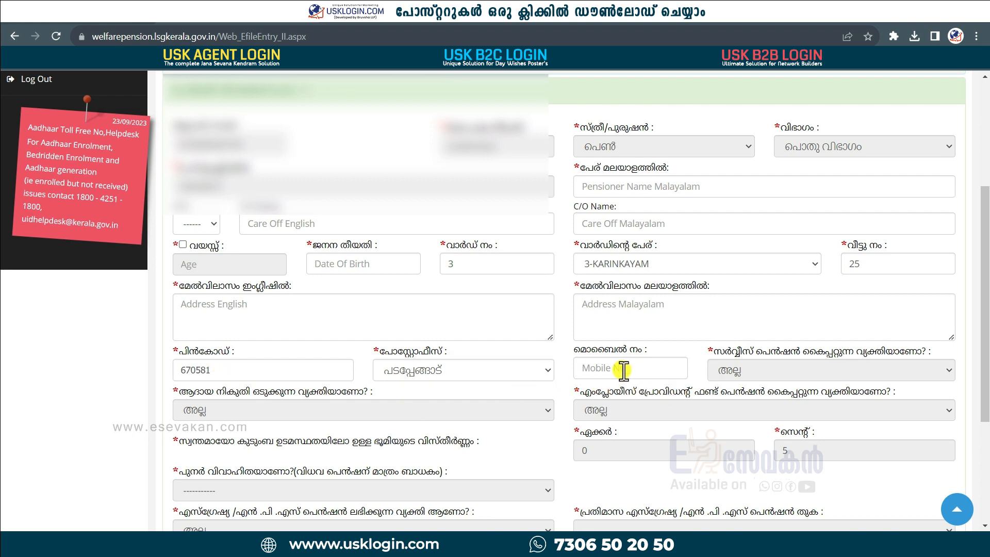
pyautogui.scroll(-3, 624, 370)
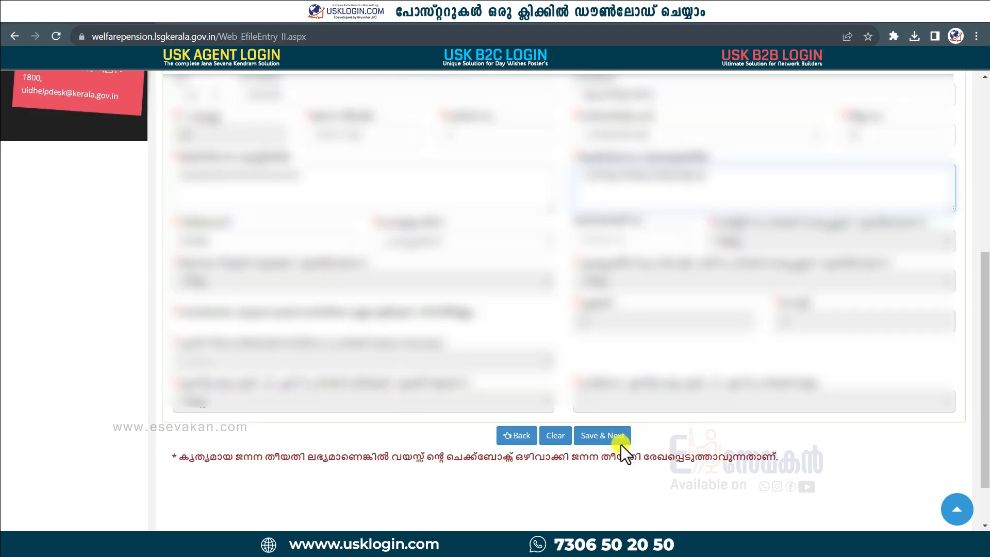
pyautogui.click(598, 436)
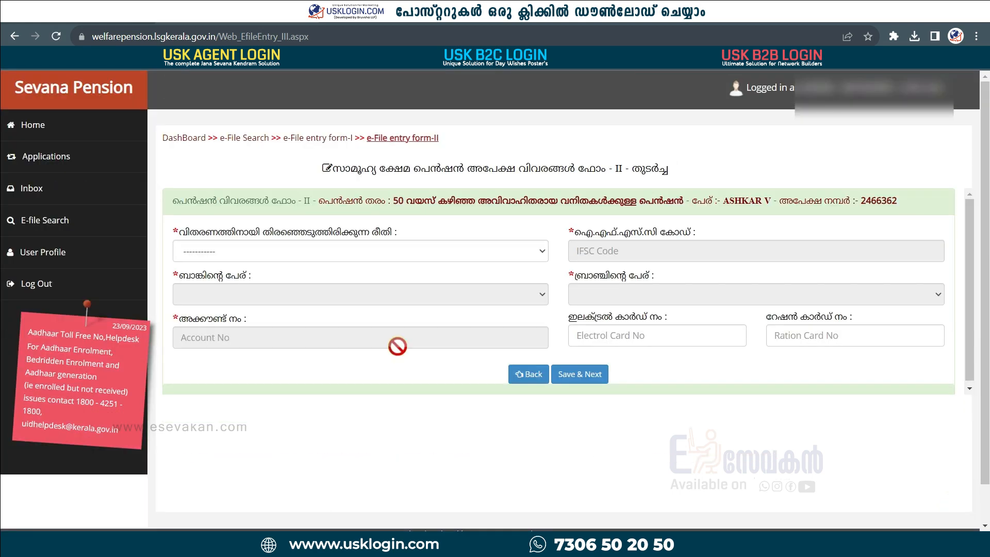
# Step: Choose Direct to Home through Co-Operative Banks as the payment method and save
pyautogui.click(434, 252)
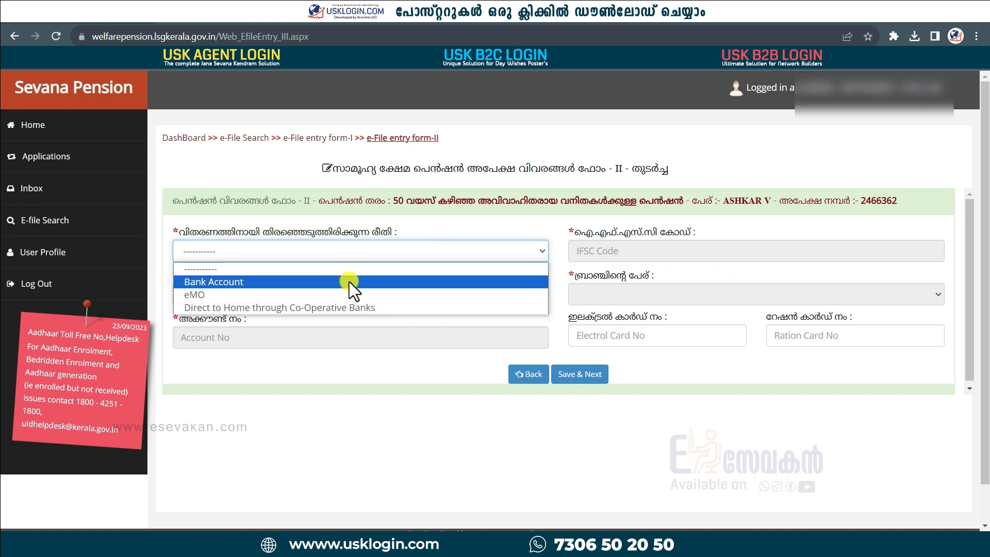
pyautogui.click(349, 307)
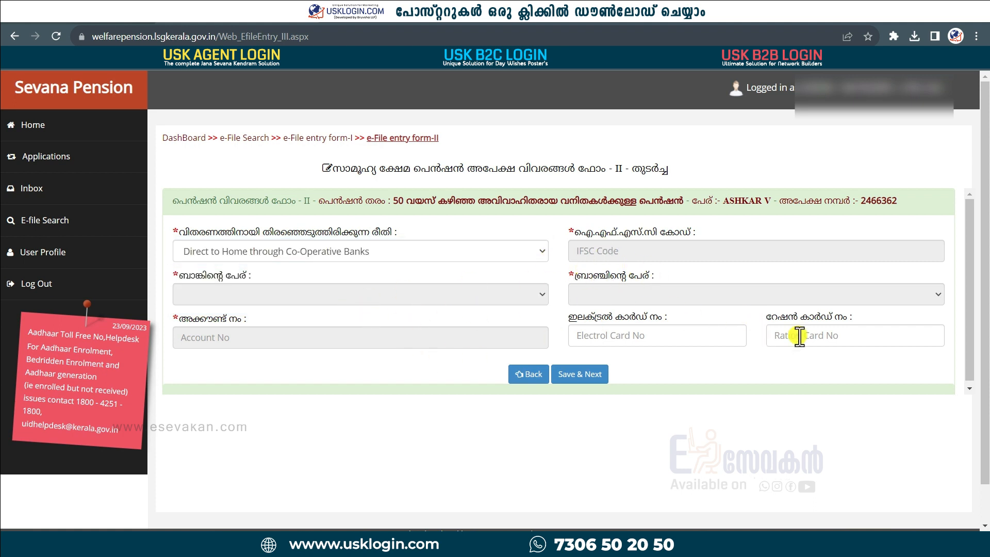
pyautogui.click(583, 373)
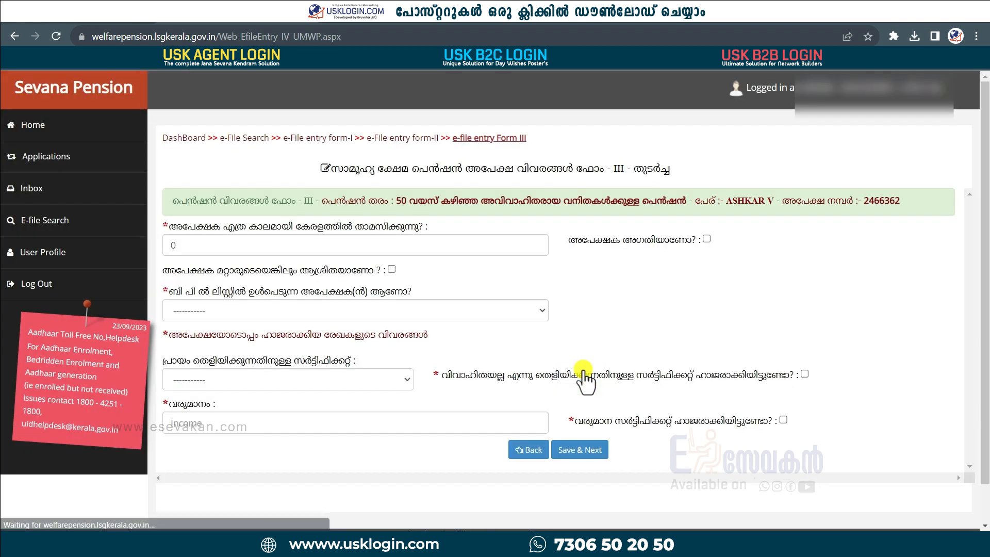
# Step: Record 25 years of Kerala residence and answer അല്ല to the BPL question
pyautogui.scroll(-1, 583, 370)
pyautogui.moveTo(209, 207); pyautogui.dragTo(172, 215)
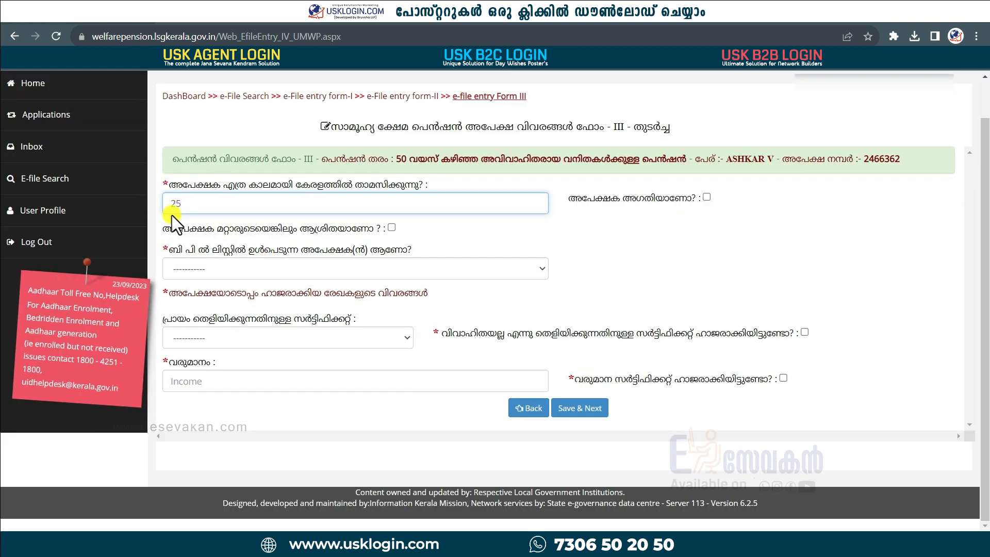
pyautogui.write('25')
pyautogui.click(407, 267)
pyautogui.click(383, 311)
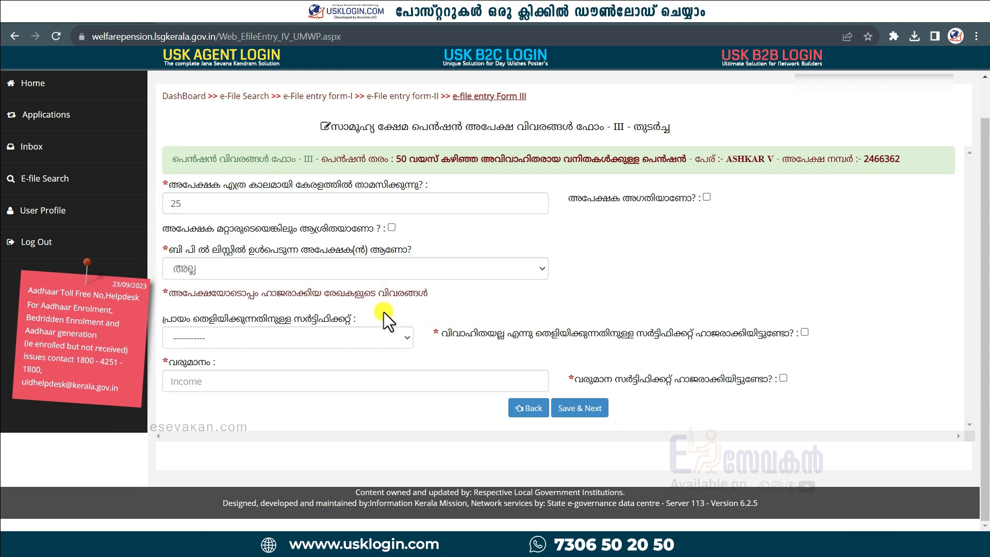
# Step: Choose ജനന സർട്ടിഫിക്കറ്റ് as age proof, mark the unmarried certificate submitted, and start entering income
pyautogui.click(402, 338)
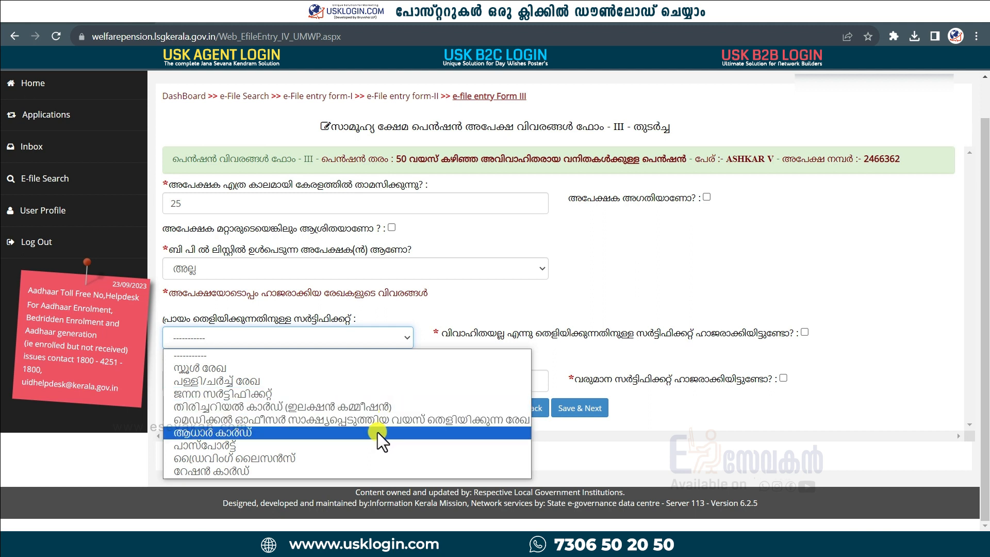
pyautogui.click(395, 395)
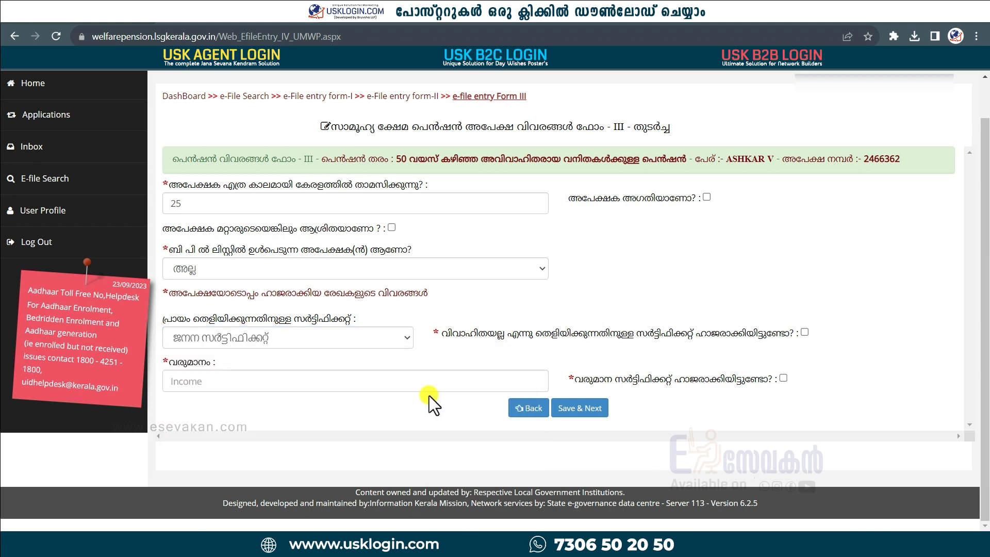
pyautogui.click(805, 332)
pyautogui.click(350, 380)
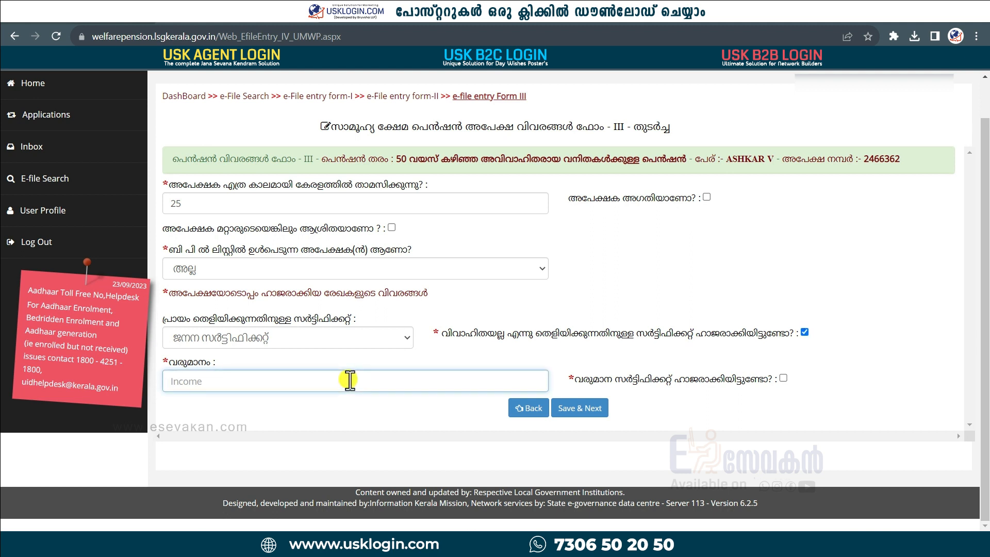
pyautogui.write('15000')
pyautogui.click(783, 379)
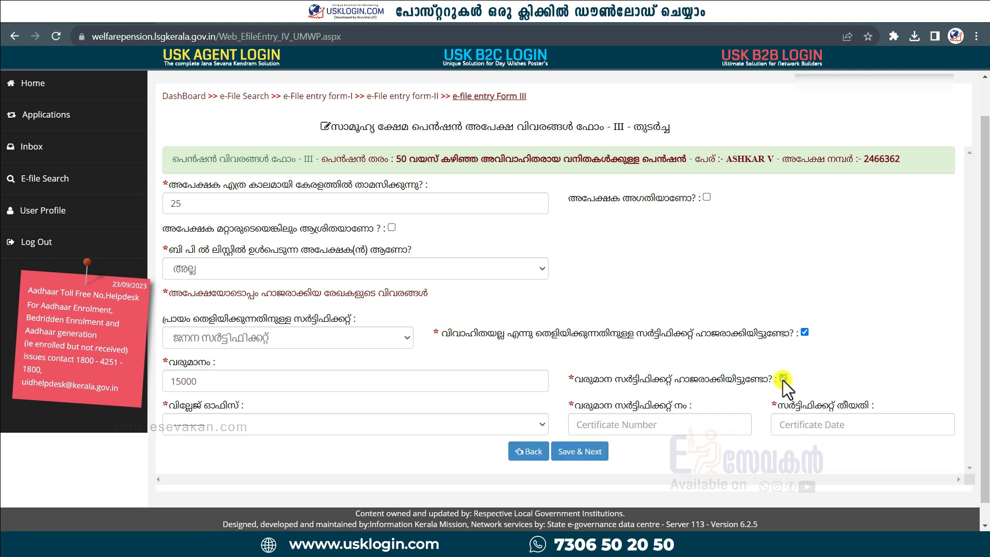
pyautogui.click(608, 426)
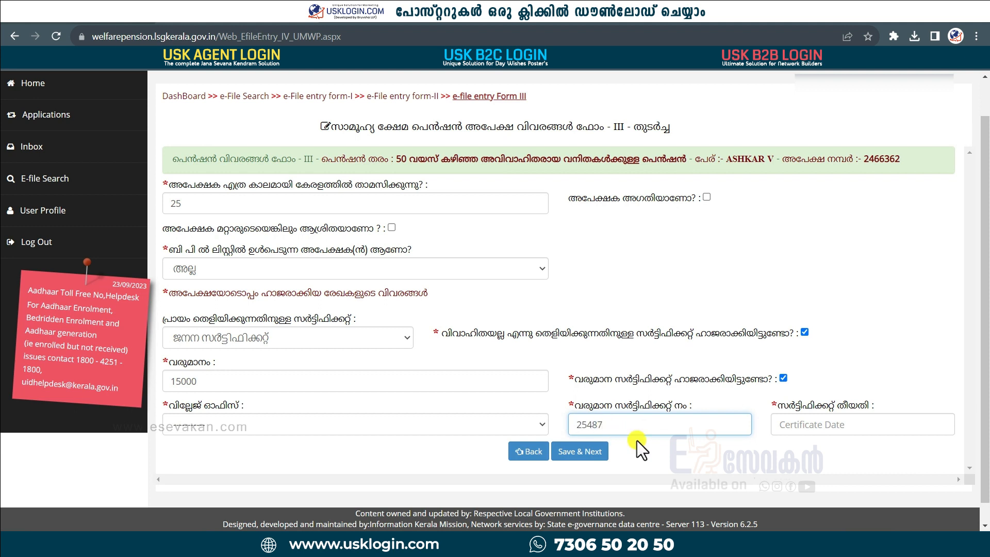
pyautogui.click(818, 424)
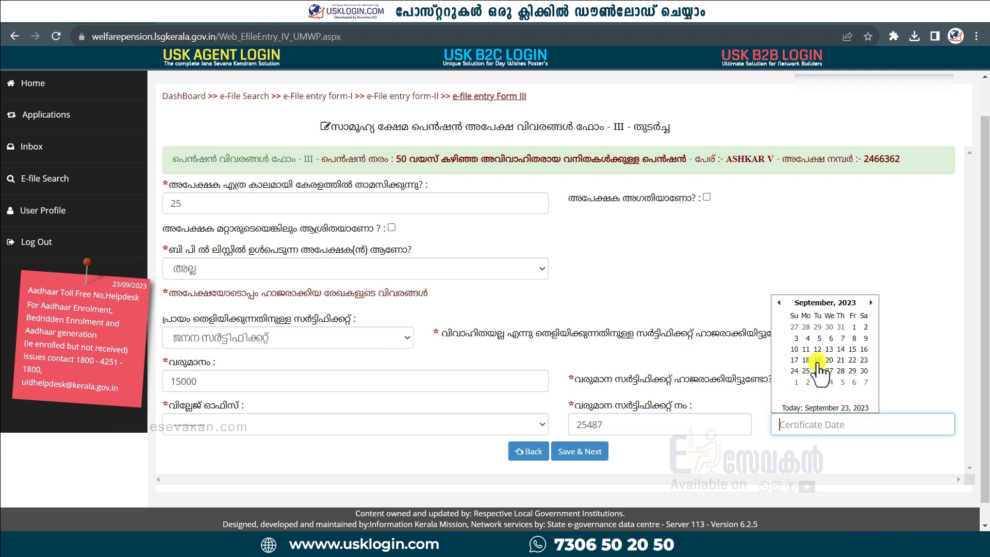
pyautogui.click(828, 349)
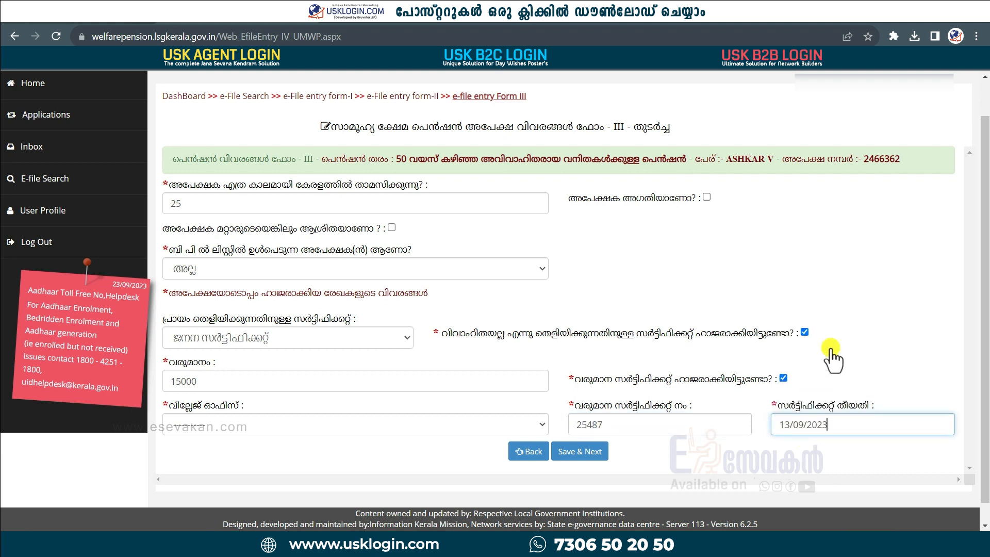
# Step: Choose Chengalayi as the village office and save to reach the attachments page
pyautogui.click(450, 425)
pyautogui.click(275, 326)
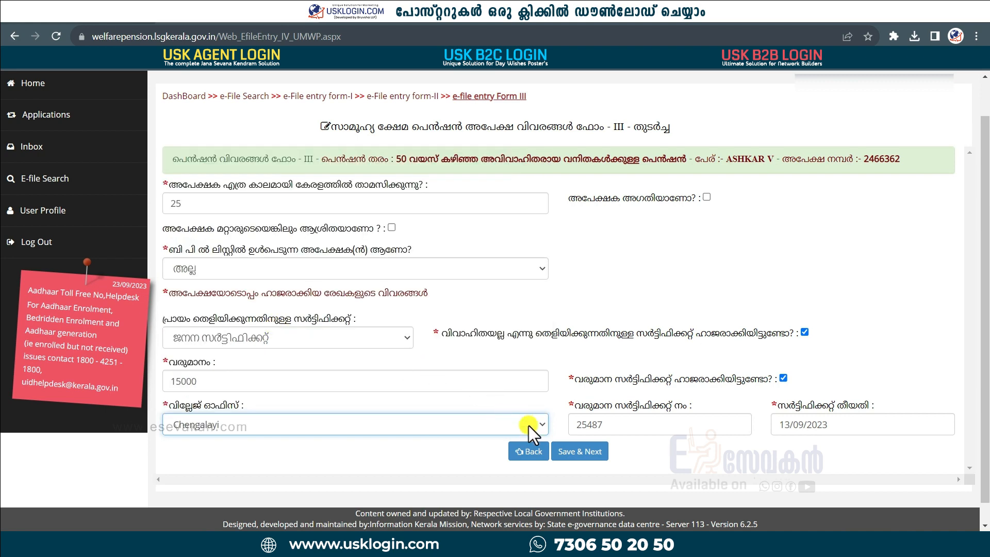
pyautogui.click(584, 454)
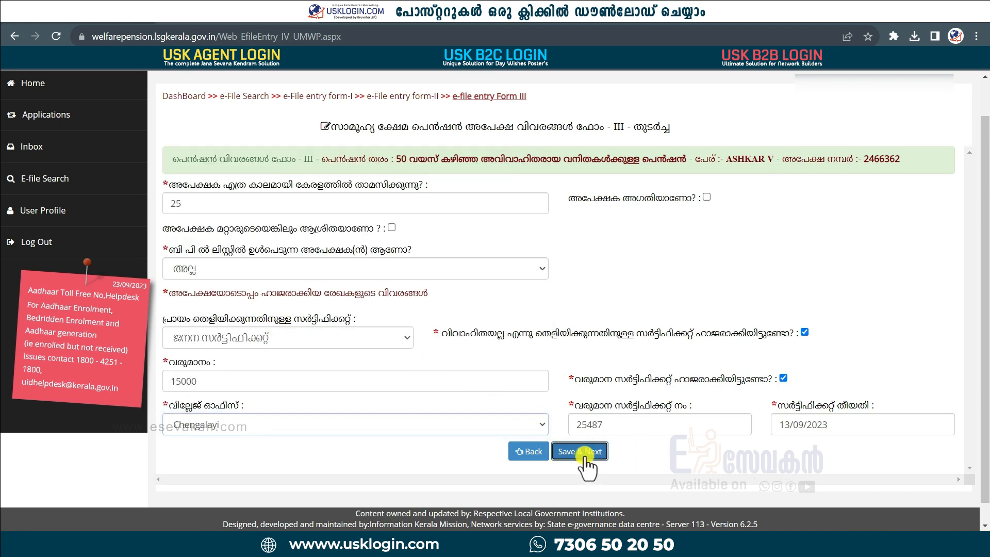
pyautogui.scroll(-2, 561, 287)
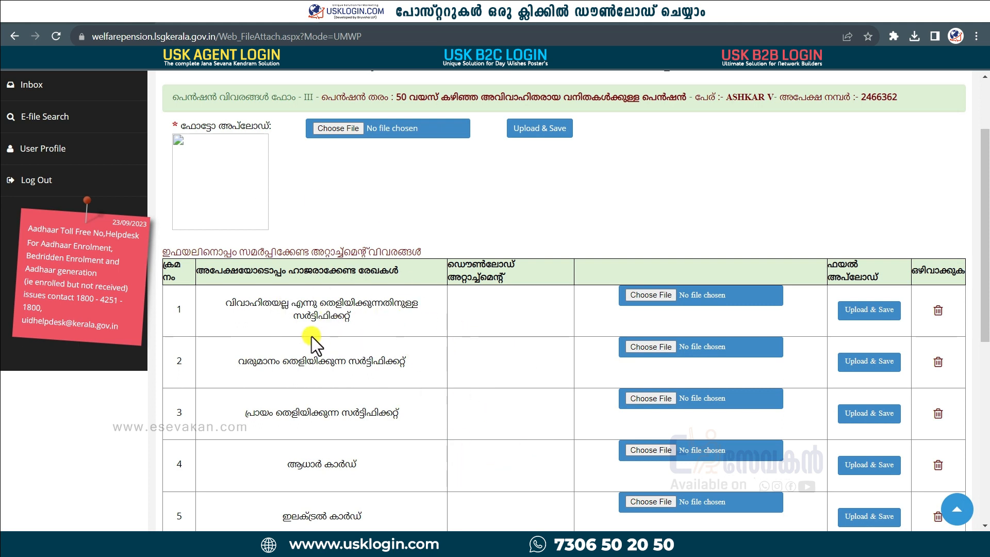
pyautogui.moveTo(354, 316); pyautogui.dragTo(227, 304)
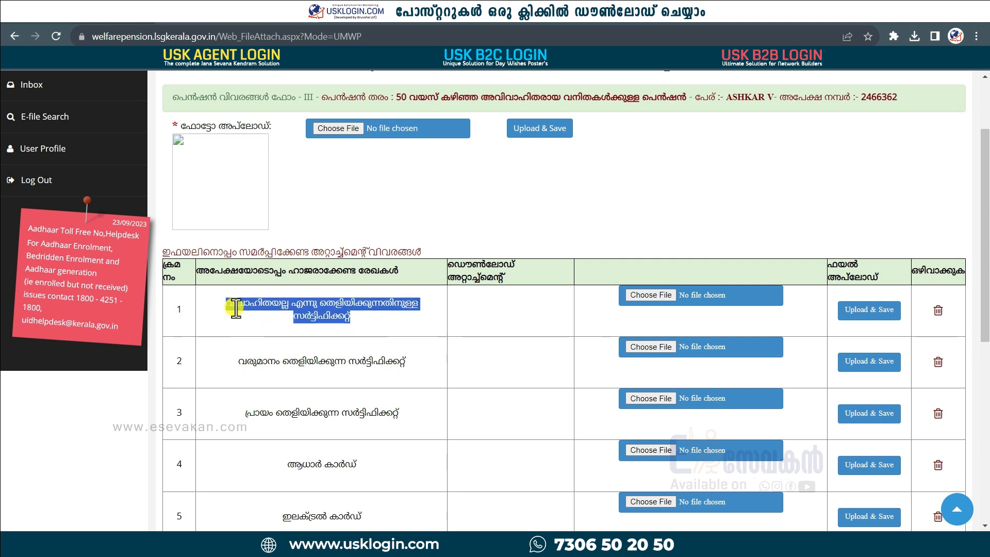
pyautogui.moveTo(411, 364); pyautogui.dragTo(234, 364)
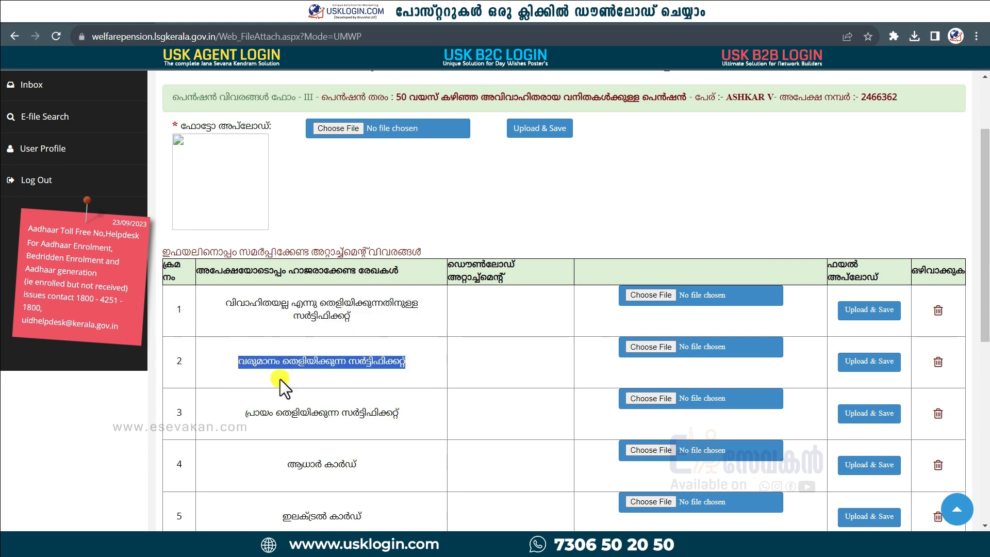
pyautogui.moveTo(413, 410); pyautogui.dragTo(239, 409)
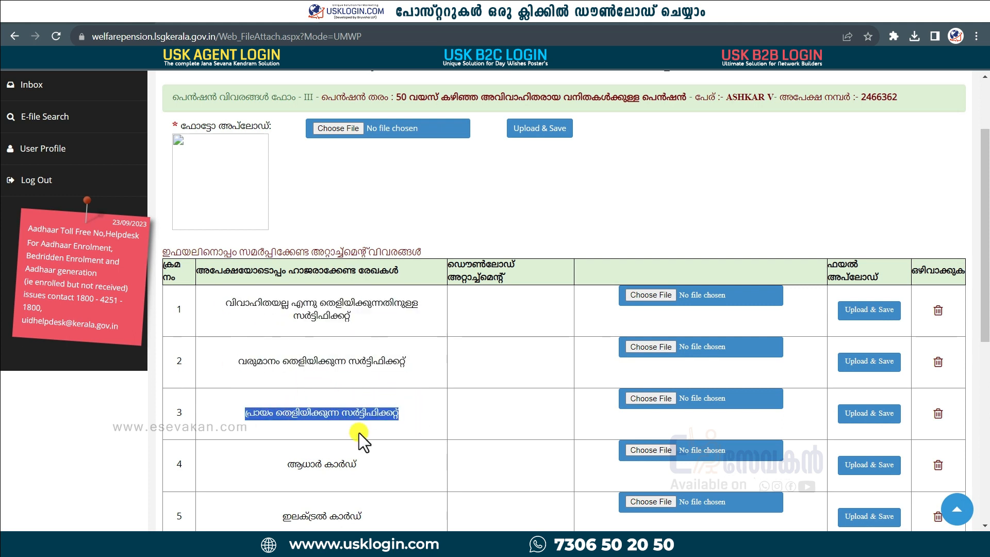
pyautogui.moveTo(373, 466); pyautogui.dragTo(282, 470)
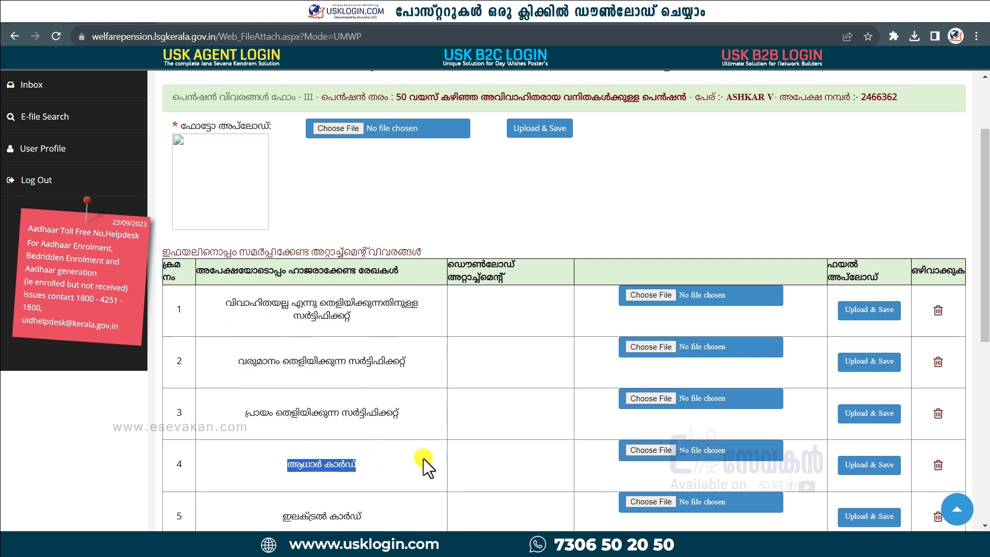
pyautogui.scroll(-5, 423, 459)
pyautogui.moveTo(359, 311); pyautogui.dragTo(286, 315)
pyautogui.moveTo(400, 465); pyautogui.dragTo(259, 464)
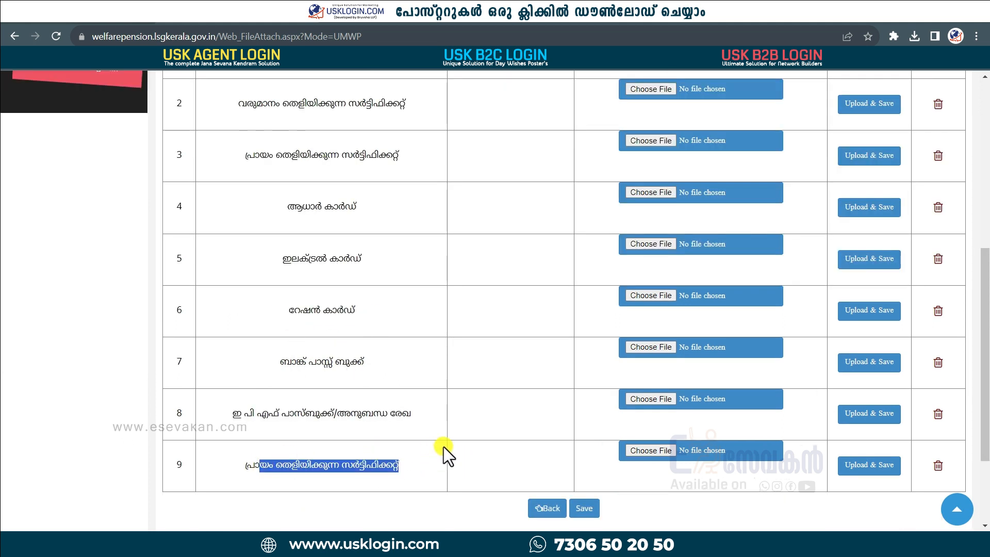
pyautogui.click(413, 453)
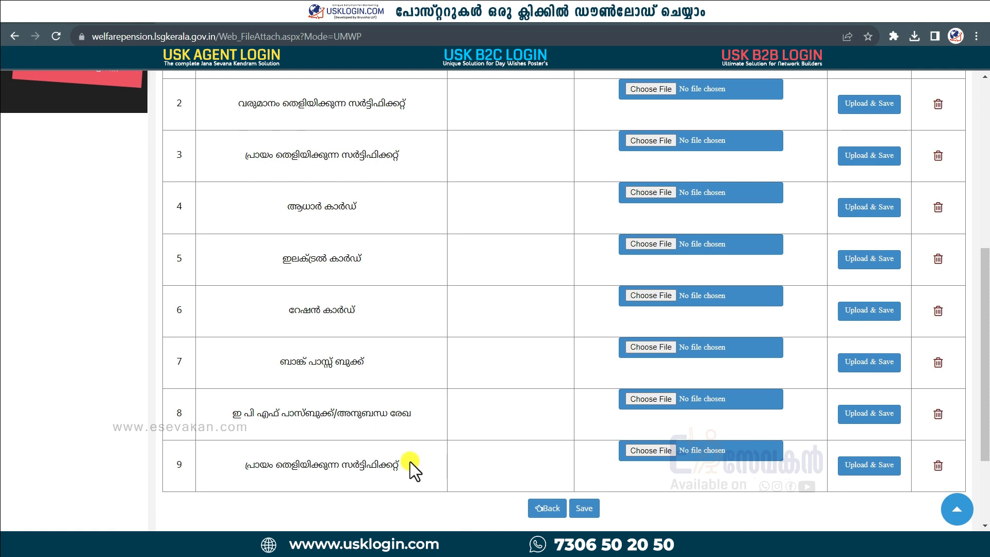
pyautogui.moveTo(410, 462); pyautogui.dragTo(247, 464)
pyautogui.click(344, 287)
pyautogui.scroll(-3, 720, 416)
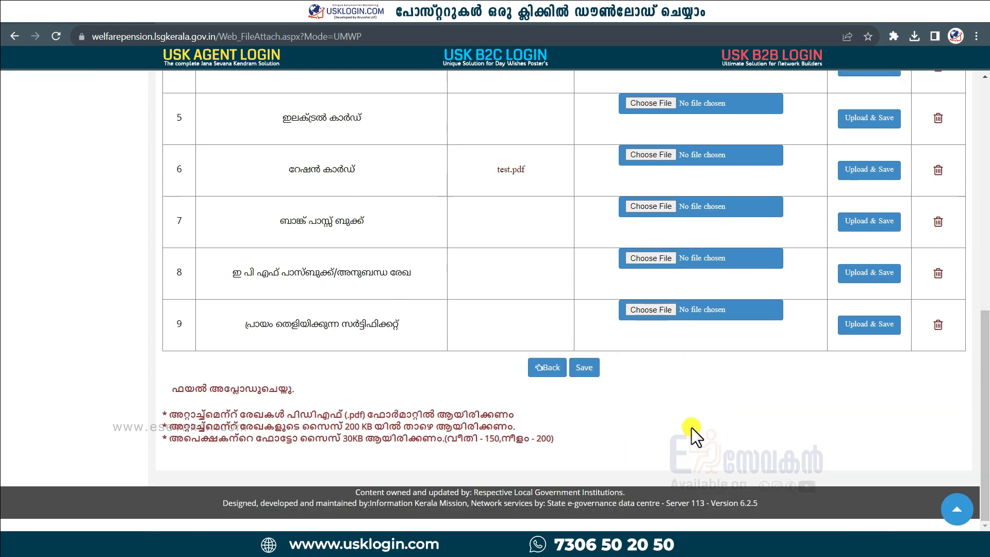
# Step: Save the attachments, acknowledge the entry-complete confirmation, and open the Verification Report
pyautogui.click(588, 370)
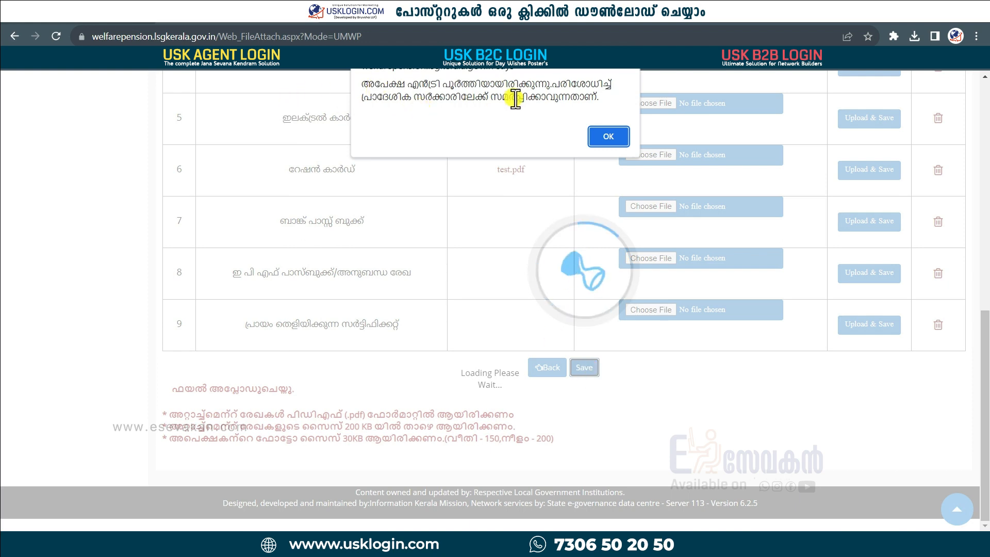
pyautogui.click(608, 136)
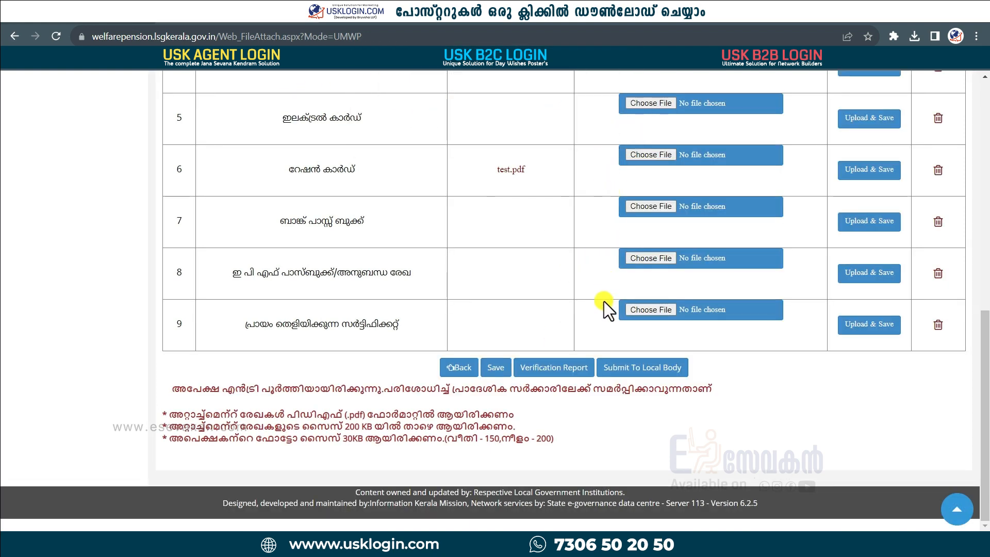
pyautogui.click(559, 370)
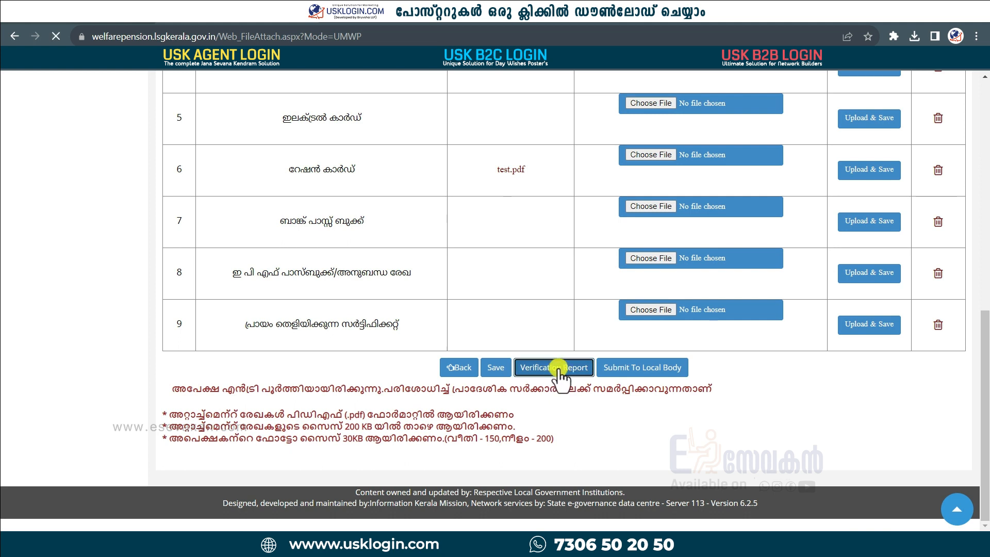